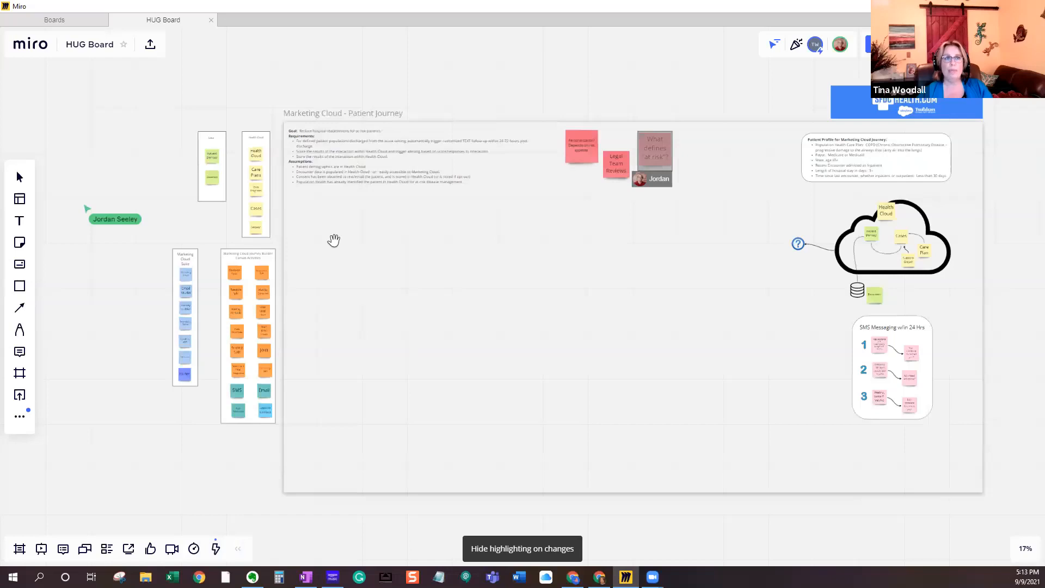
- Examine the goal, requirements, assumptions and red sticky notes in the Marketing Cloud - Patient Journey frame
scroll(336, 239, "up", 3)
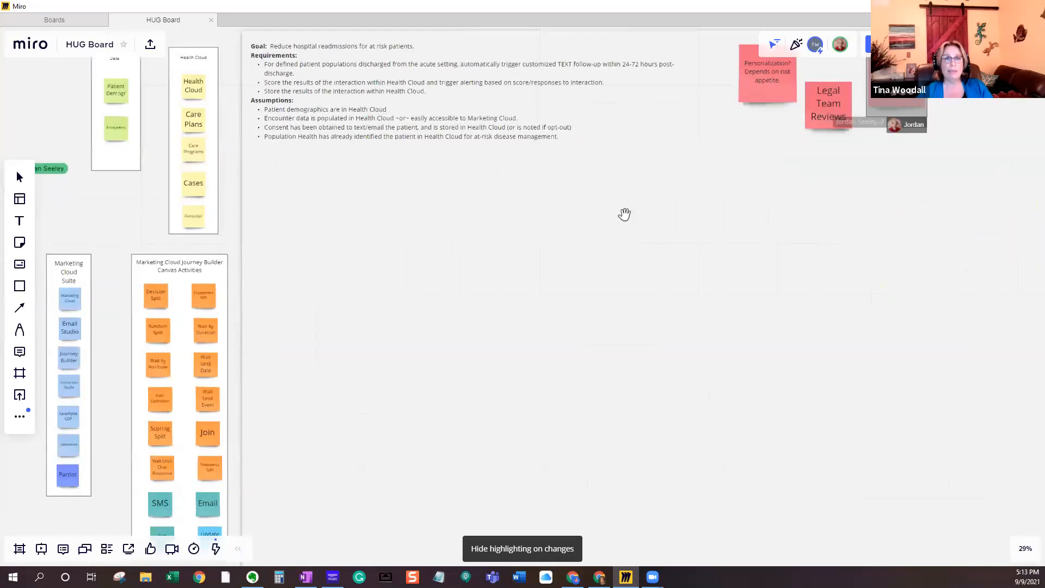
left_click_drag(651, 210, 576, 340)
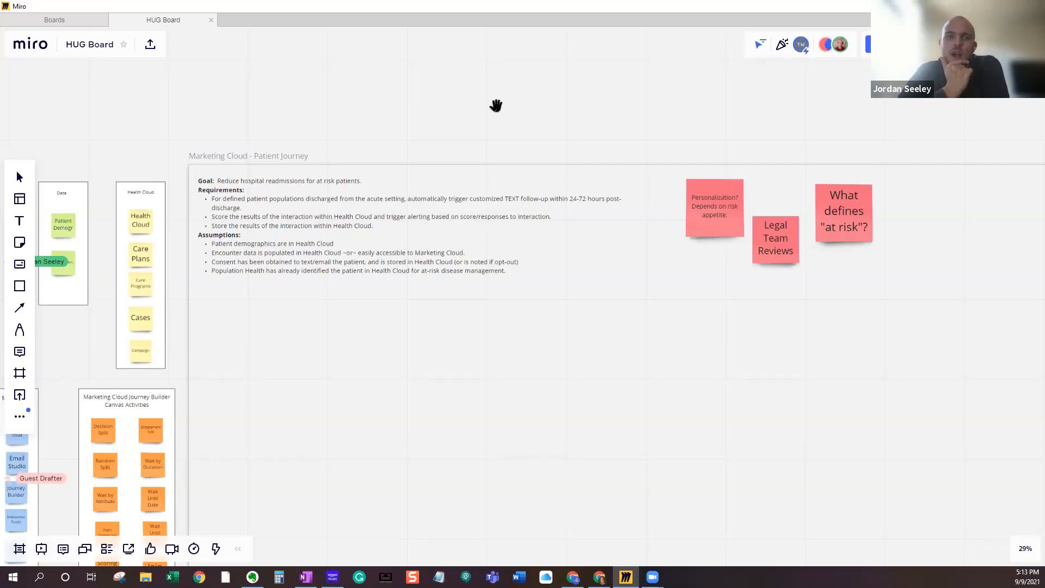
- Examine the patient profile, the Health Cloud data diagram and the SMS Messaging w/in 24 Hrs list in the patient journey frame
scroll(496, 105, "down", 2)
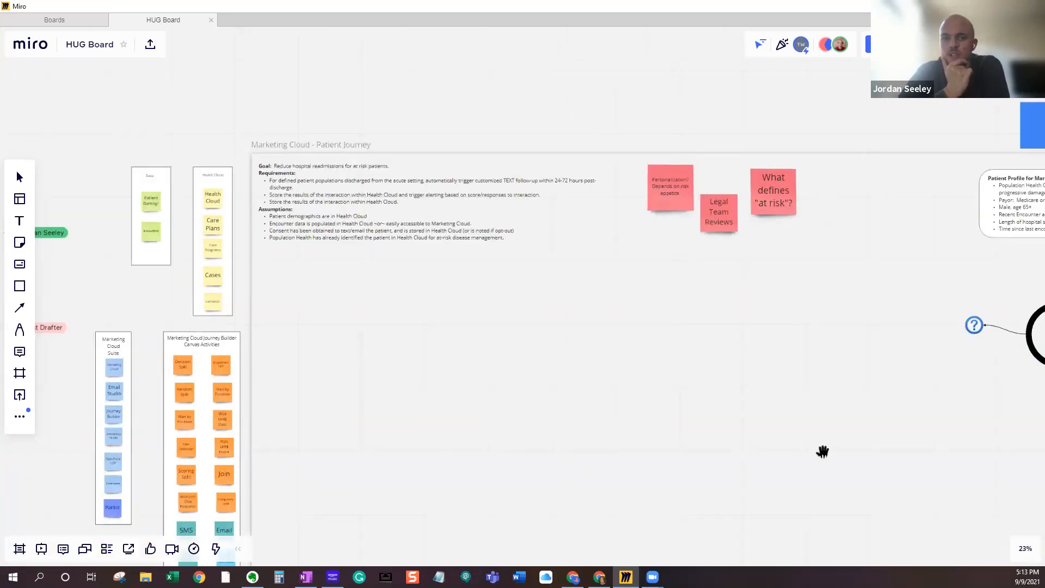
left_click_drag(618, 427, 265, 424)
scroll(439, 386, "up", 2)
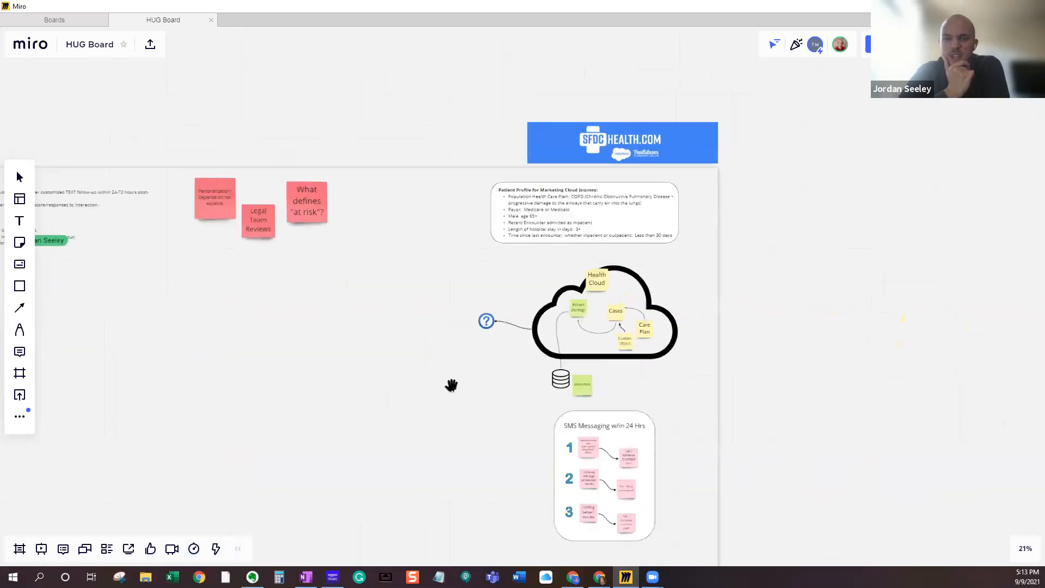
left_click_drag(384, 247, 383, 265)
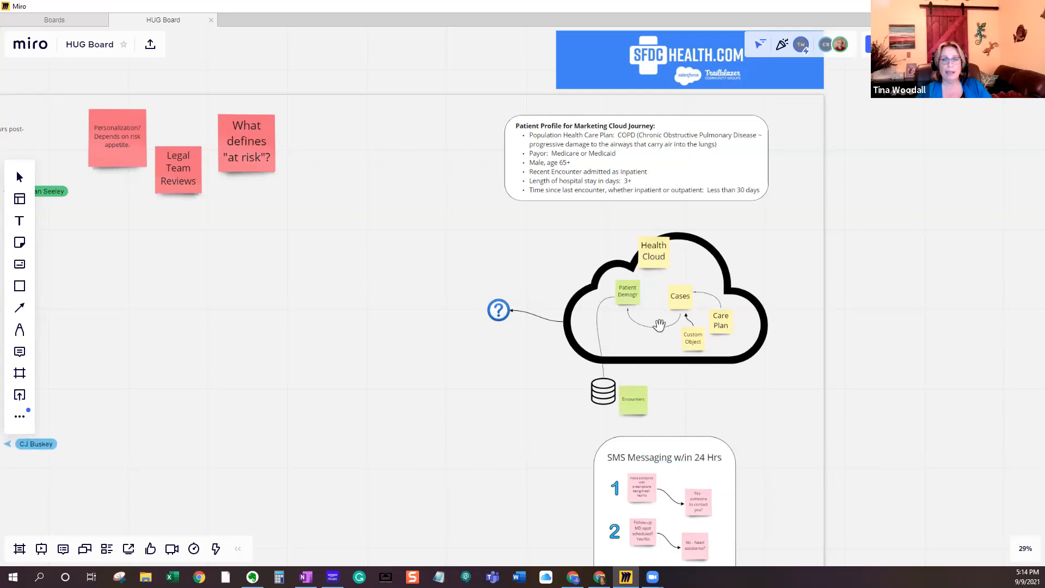
scroll(635, 322, "up", 1)
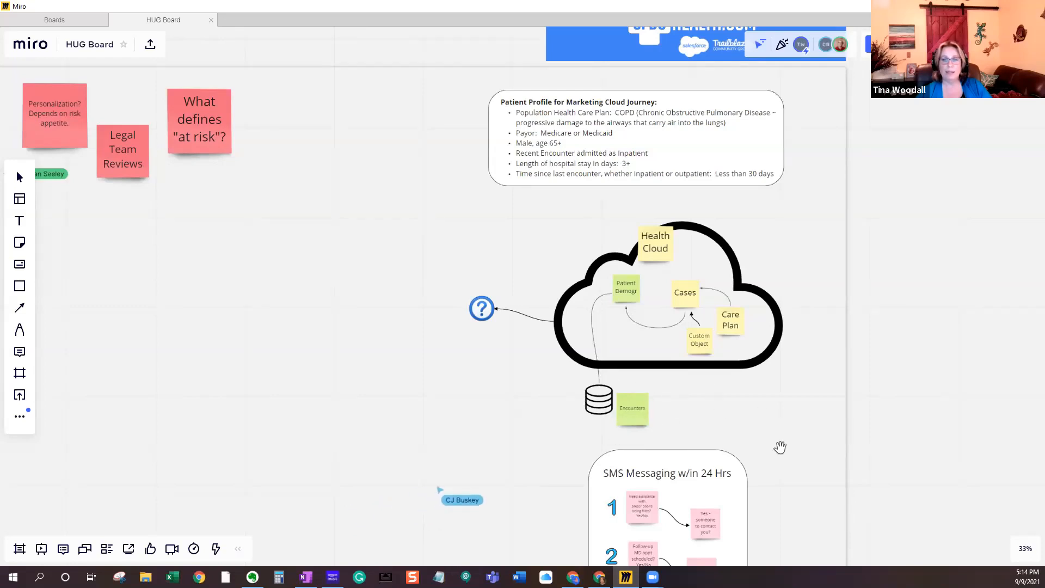
scroll(876, 448, "down", 2)
scroll(811, 324, "up", 1)
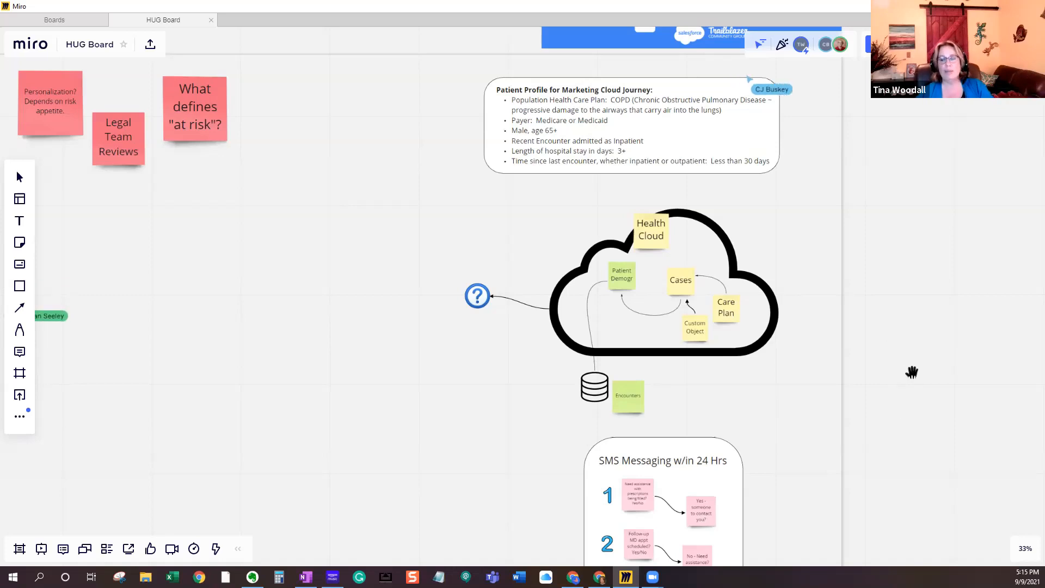
left_click_drag(912, 425, 910, 373)
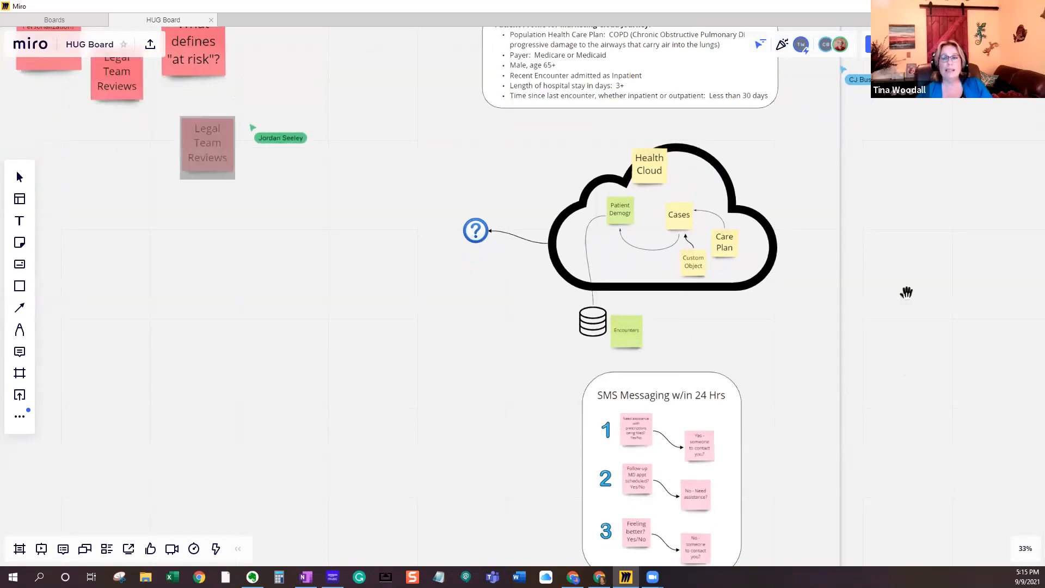
left_click_drag(907, 292, 907, 374)
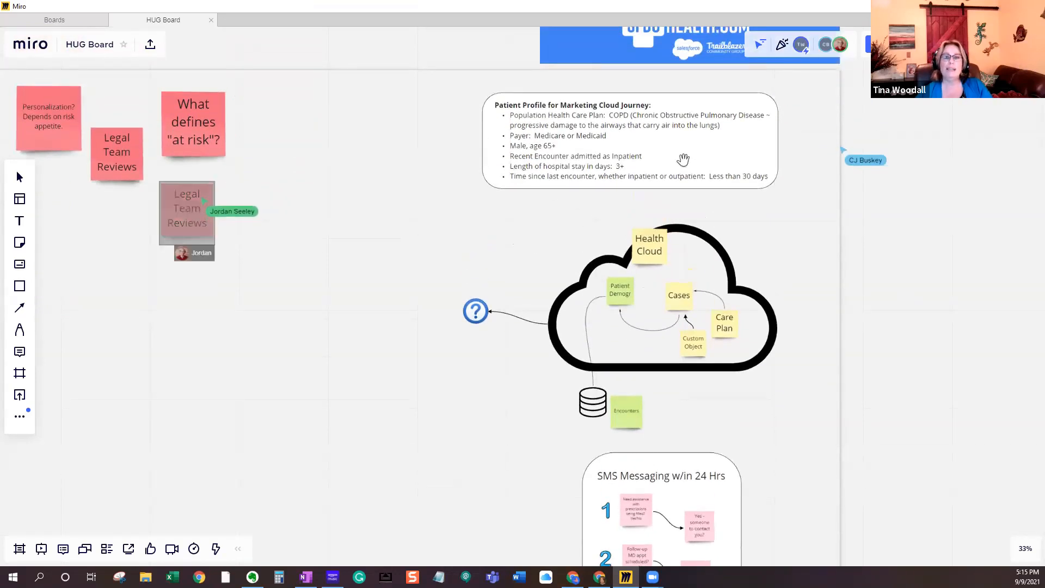
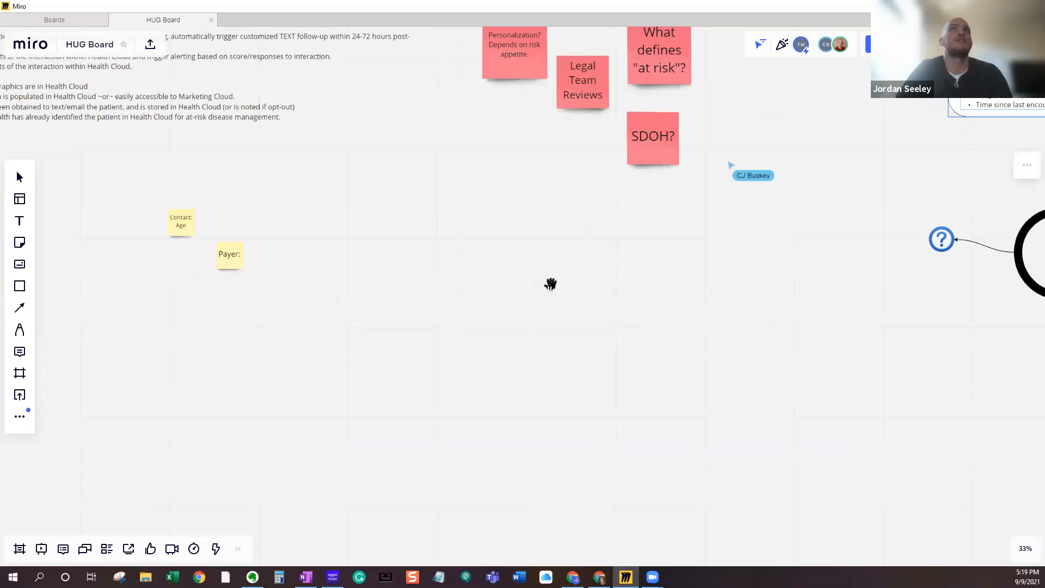
- Move the Patient Profile for Marketing Cloud Journey box directly beneath the assumptions in the Marketing Cloud - Patient Journey frame
scroll(665, 288, "down", 5)
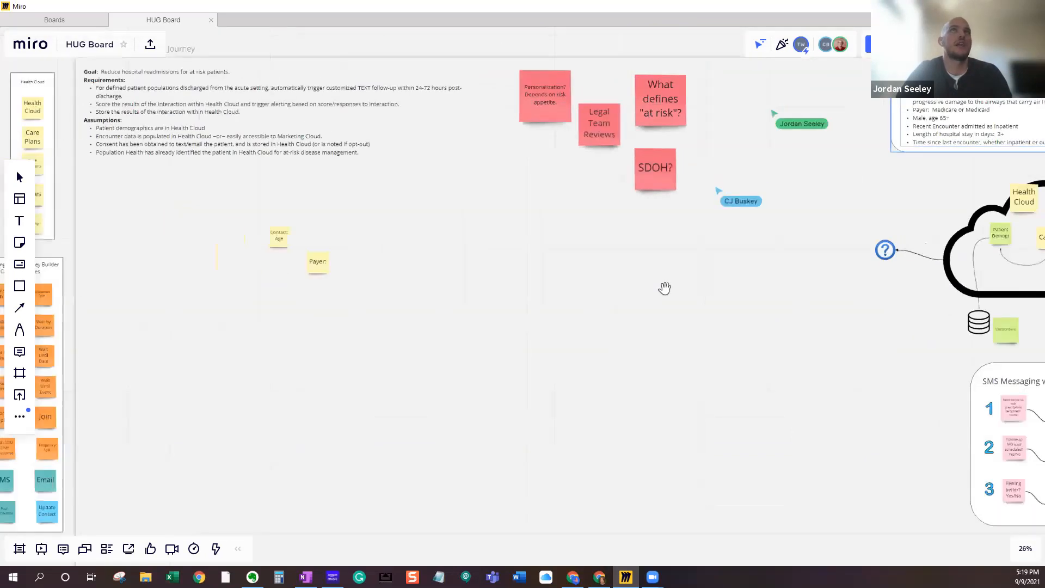
left_click(19, 177)
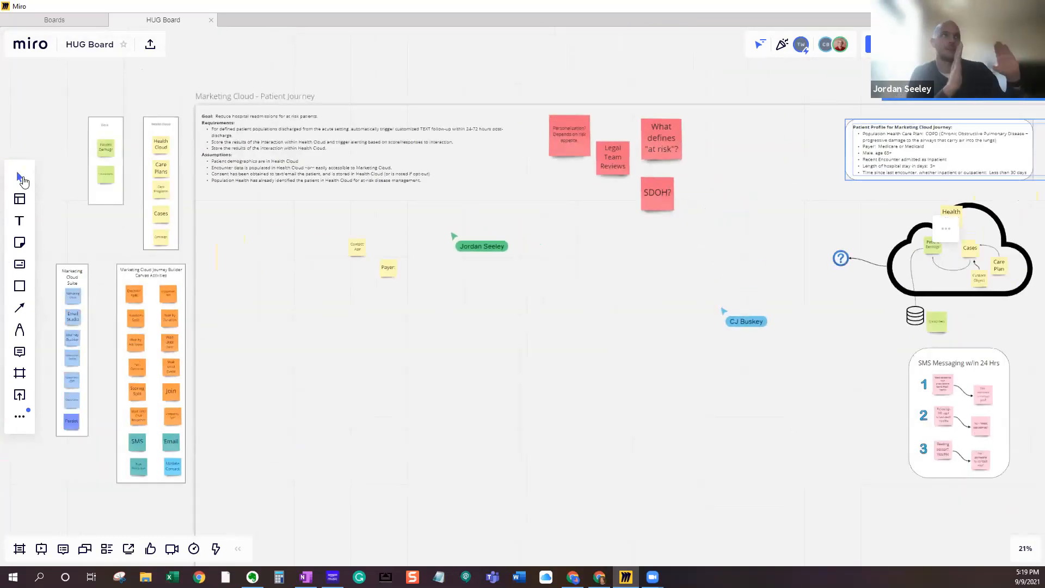
left_click(995, 143)
left_click_drag(928, 151, 356, 216)
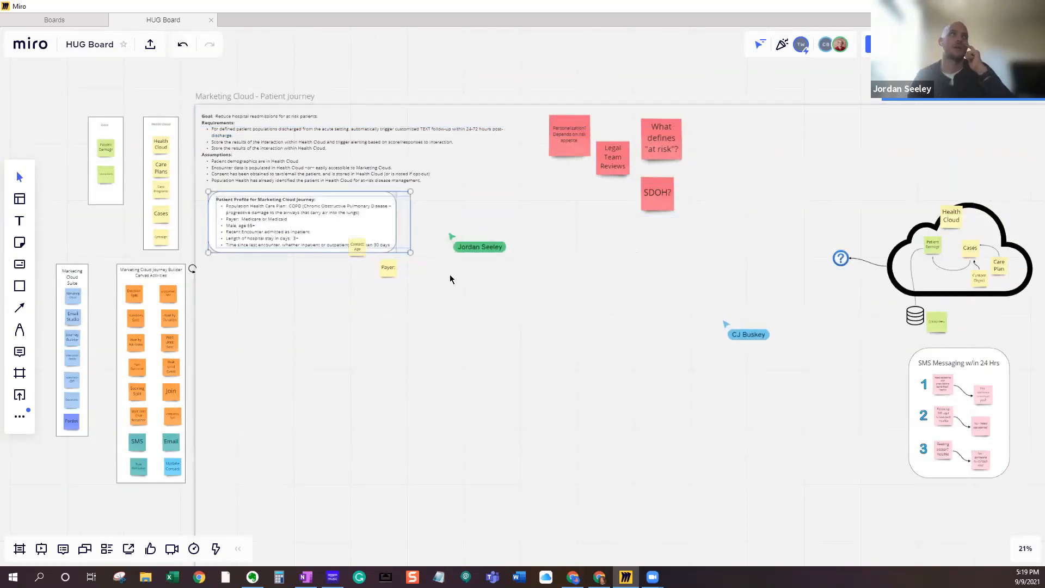
- Examine the encounter entry note and the payer and age sticky notes below the patient profile
scroll(449, 274, "up", 5)
left_click_drag(425, 415, 534, 413)
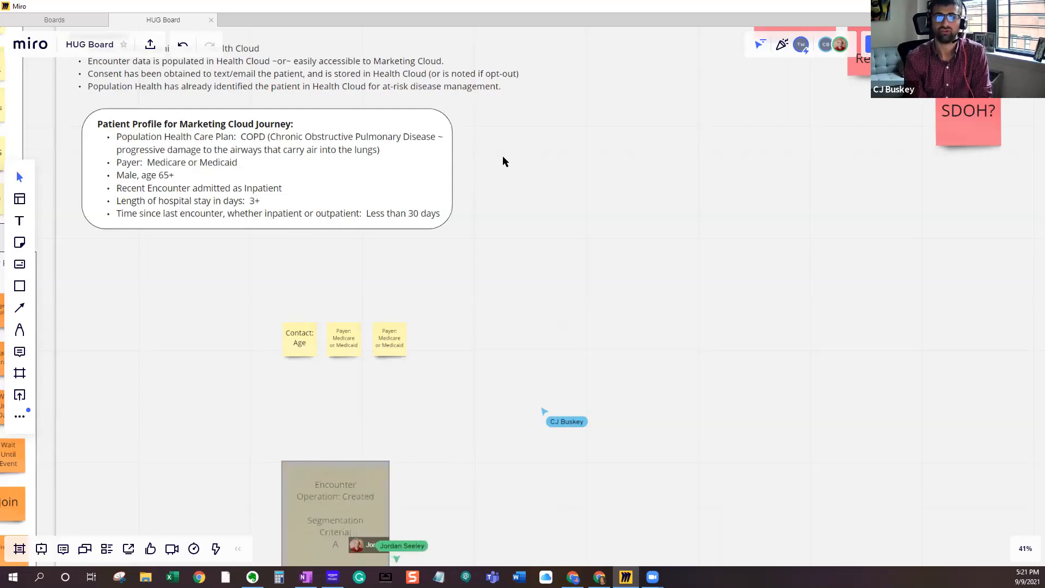
left_click_drag(831, 455, 830, 410)
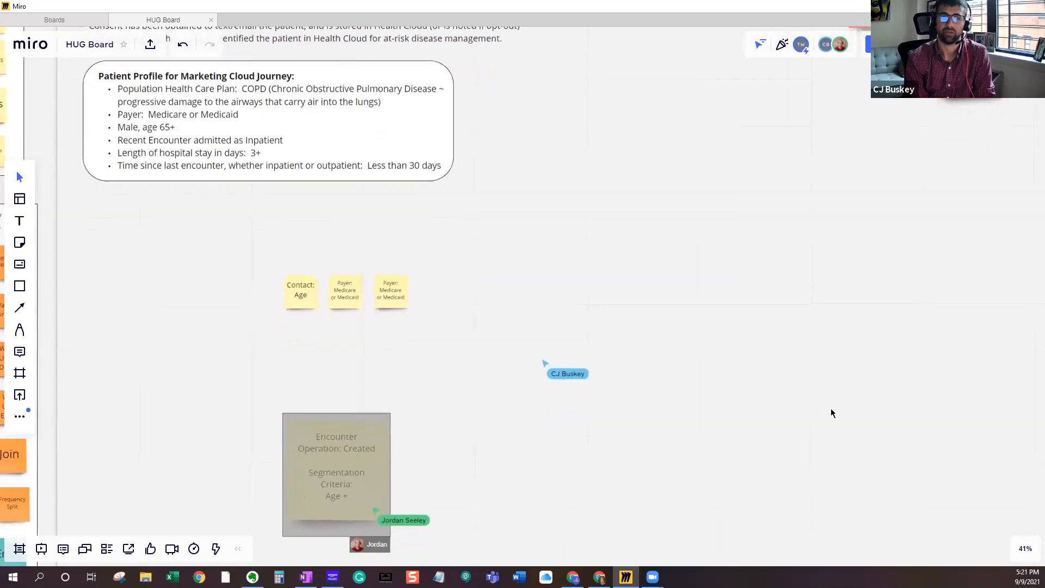
scroll(830, 412, "down", 1)
left_click_drag(882, 458, 855, 435)
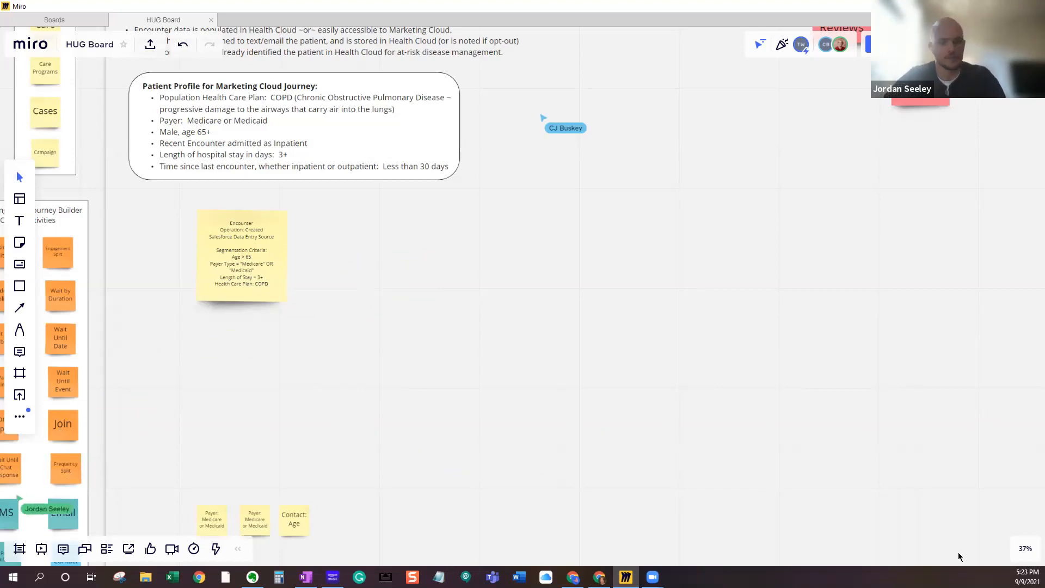
scroll(925, 539, "down", 3)
left_click_drag(838, 527, 841, 436)
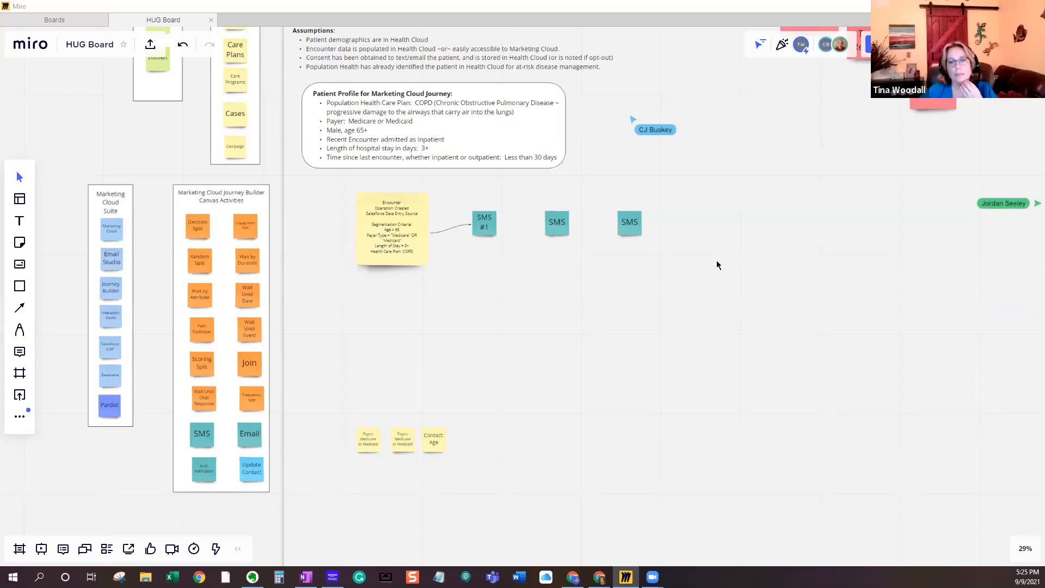
- Duplicate the SMS Messaging w/in 24 Hrs list into the open space beside the original and ungroup the copy
mouse_move(714, 464)
left_mouse_down()
mouse_move(537, 429)
mouse_move(405, 430)
left_mouse_up()
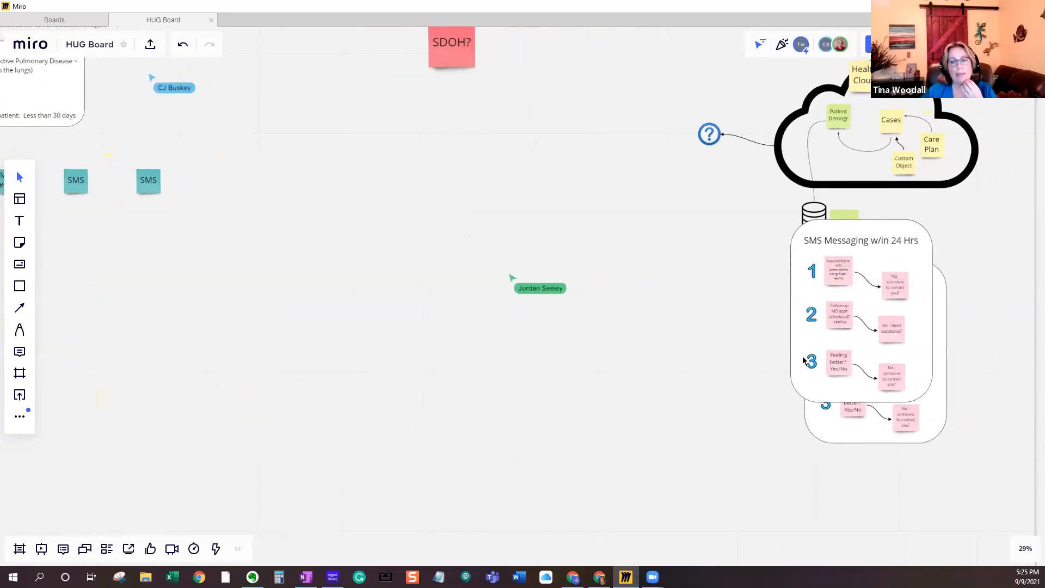
left_click_drag(840, 253, 715, 301)
left_click(675, 241)
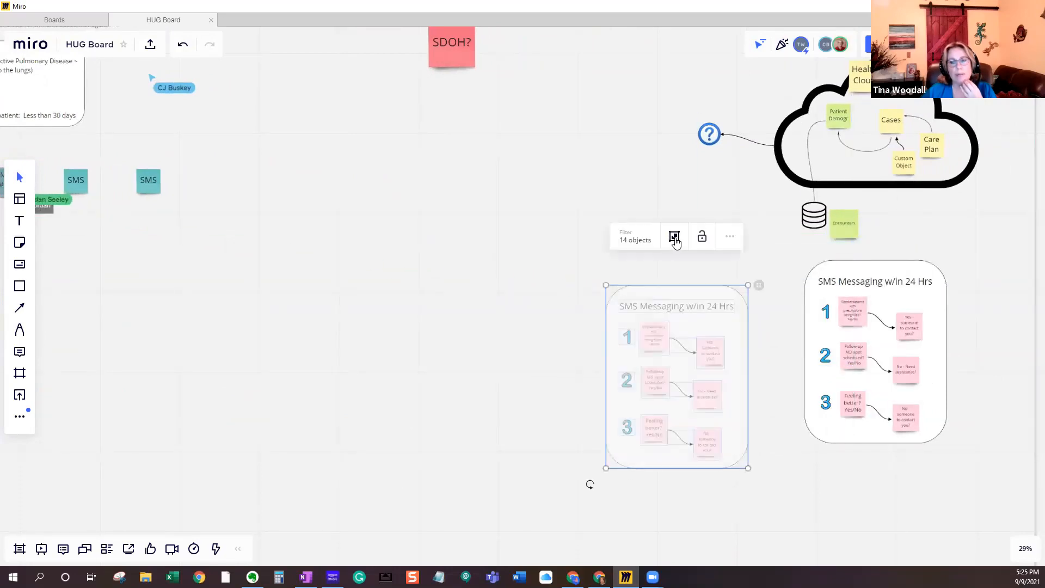
left_click(531, 296)
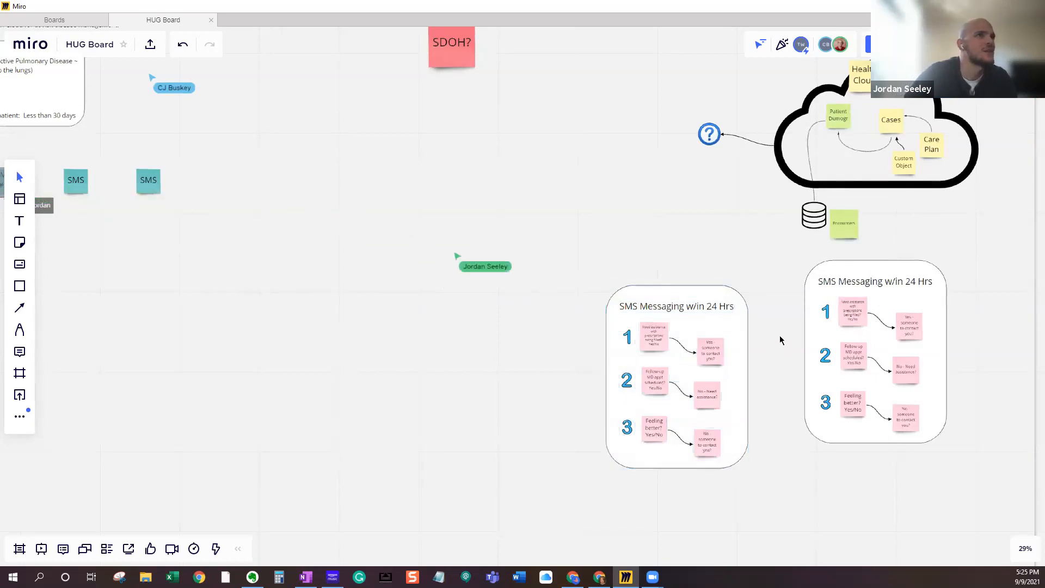
left_click(712, 349)
left_click(753, 333)
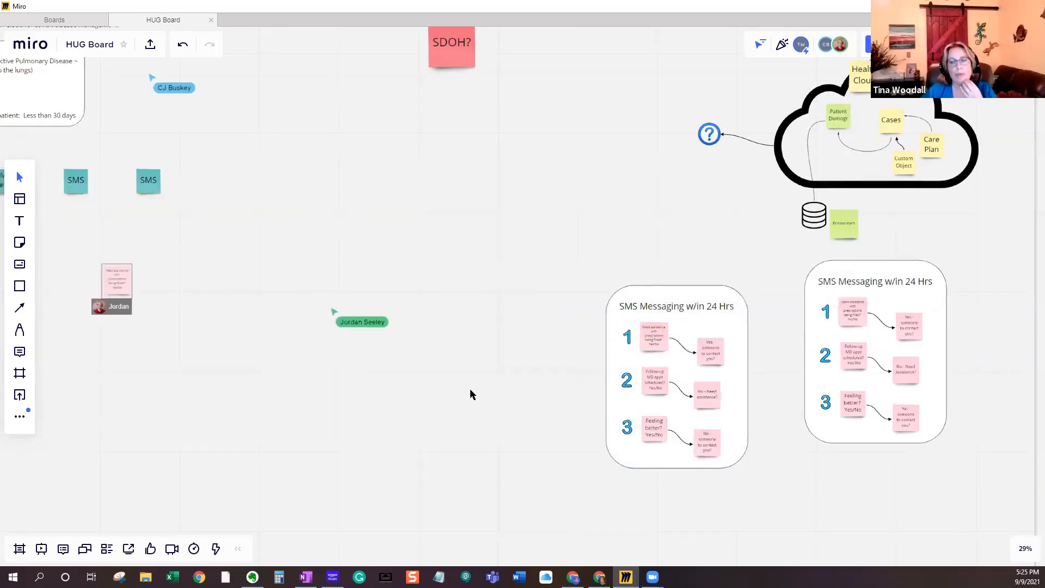
- Delete the original grouped SMS Messaging w/in 24 Hrs list beneath the Health Cloud diagram
left_click(919, 281)
key("Delete")
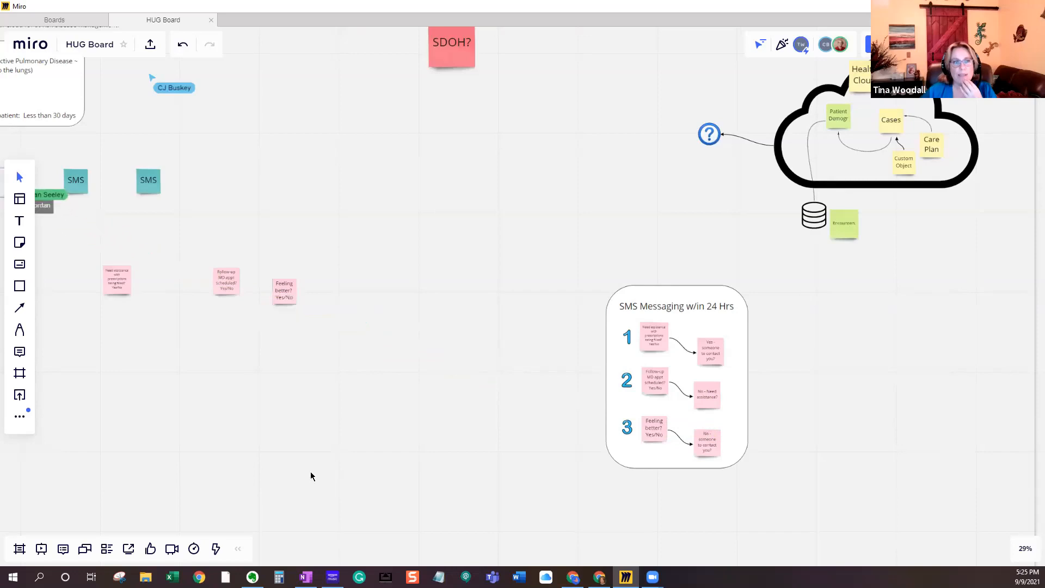
- Lasso all objects of the ungrouped SMS Messaging w/in 24 Hrs list and move them beneath the Health Cloud diagram
scroll(310, 476, "down", 2)
left_click_drag(367, 481, 408, 472)
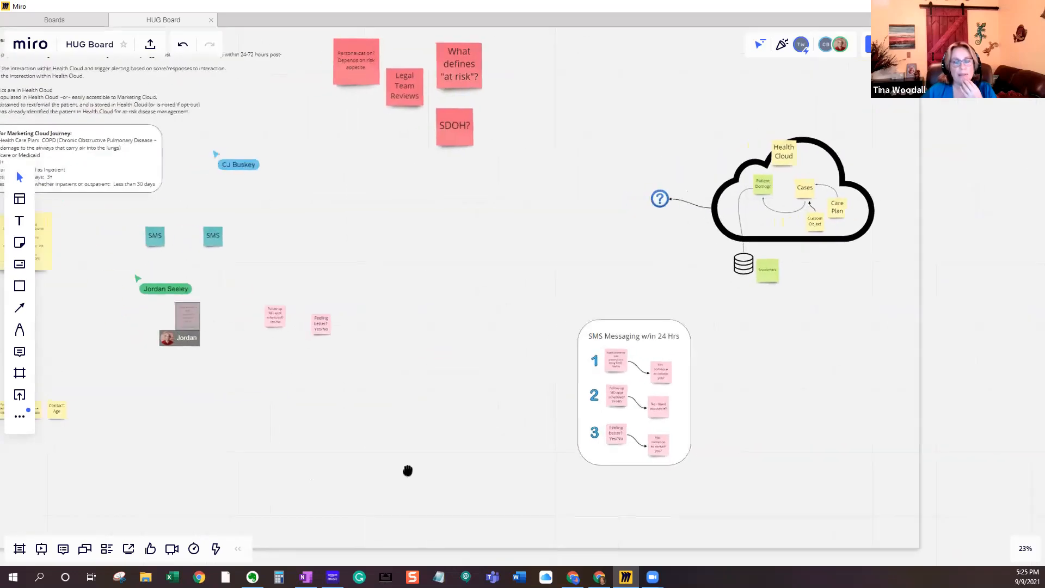
left_click(27, 328)
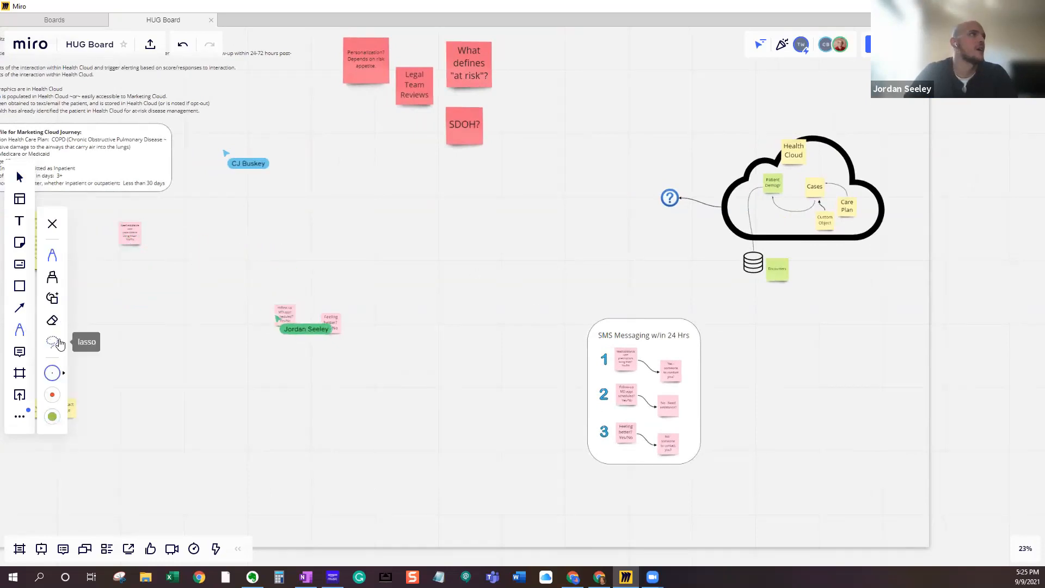
left_click(53, 344)
mouse_move(564, 291)
left_mouse_down()
mouse_move(708, 287)
mouse_move(718, 436)
left_mouse_up()
left_click_drag(571, 430, 571, 282)
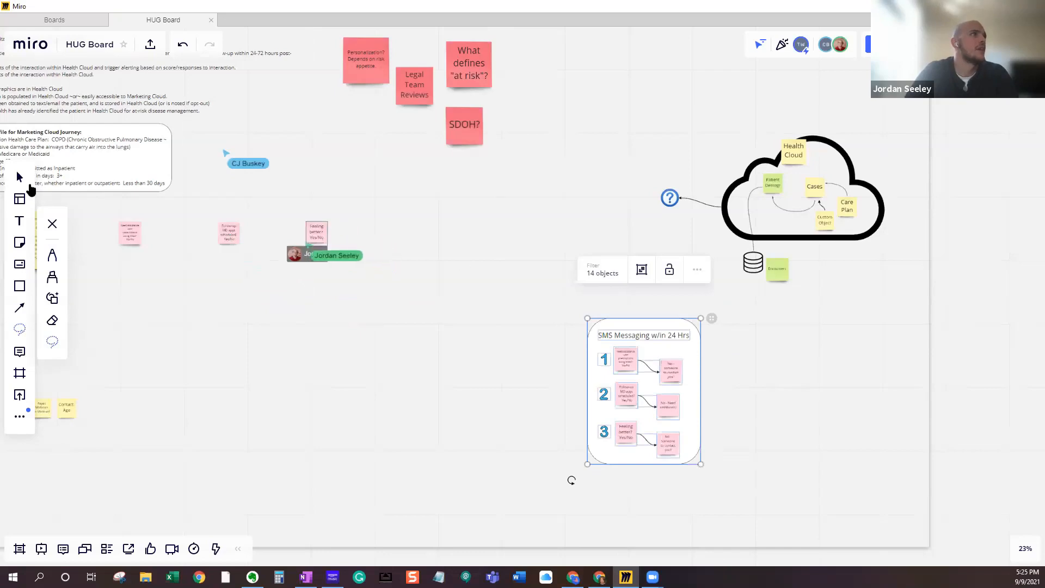
left_click(19, 179)
left_click_drag(679, 326, 823, 328)
left_click_drag(361, 398, 566, 401)
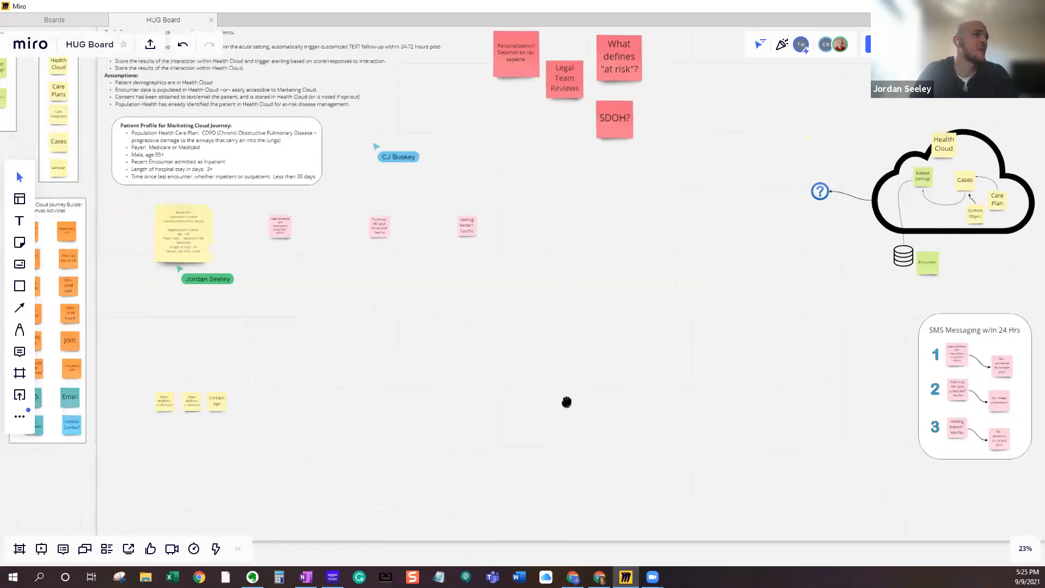
scroll(546, 422, "up", 3)
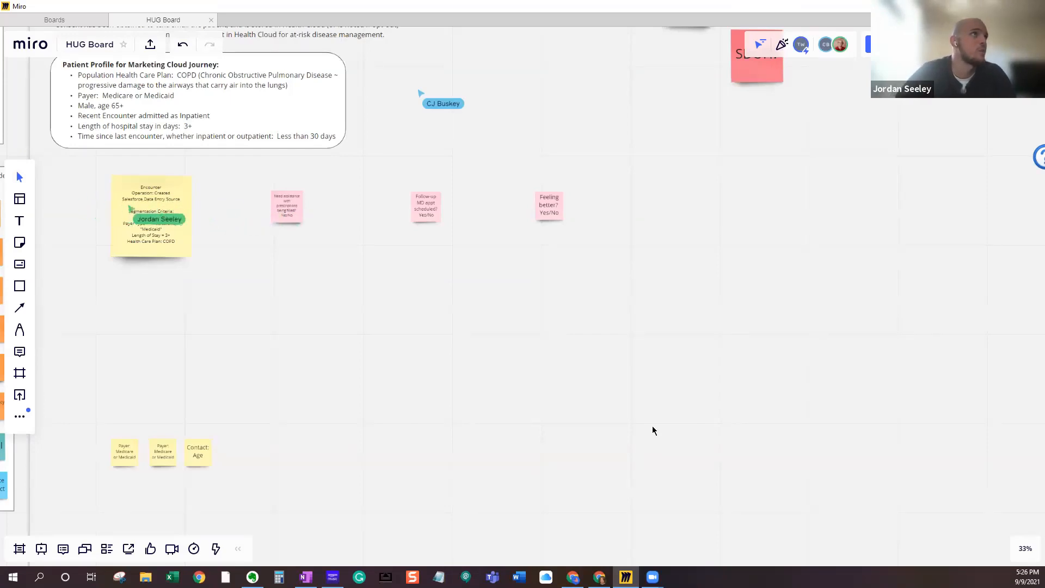
scroll(651, 425, "up", 1)
left_click_drag(585, 378, 635, 400)
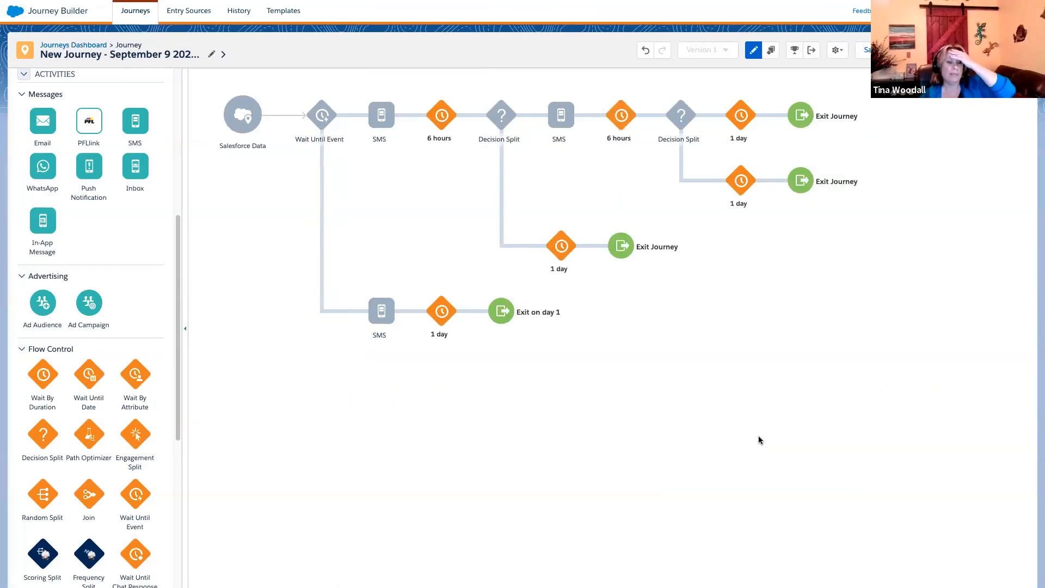
- In Journey Builder, add an SMS activity before the 1 day wait on both second-split paths and the first split's lower path
left_click_drag(135, 126, 704, 129)
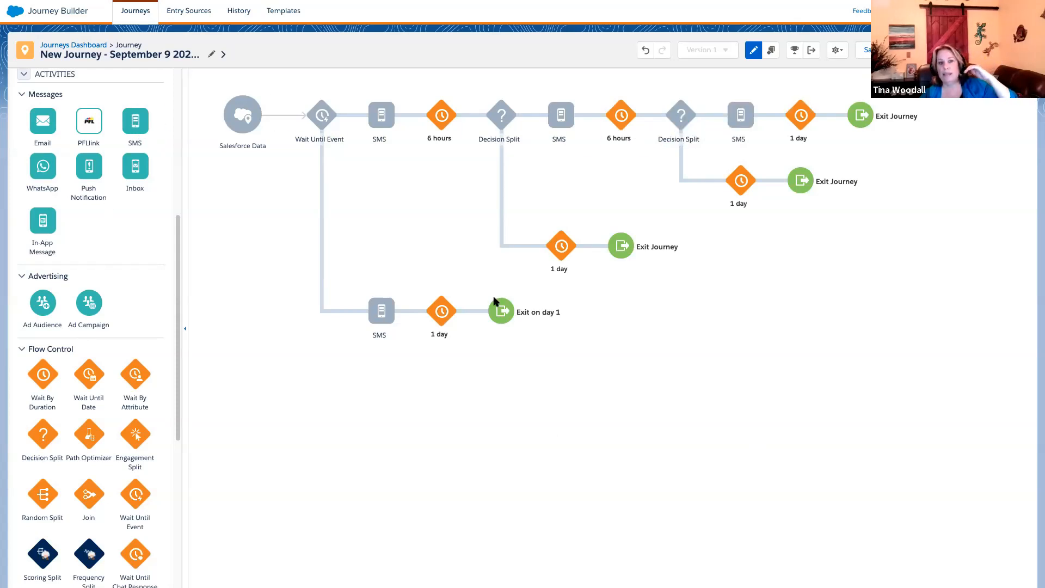
left_click_drag(131, 122, 544, 245)
left_click_drag(139, 133, 714, 181)
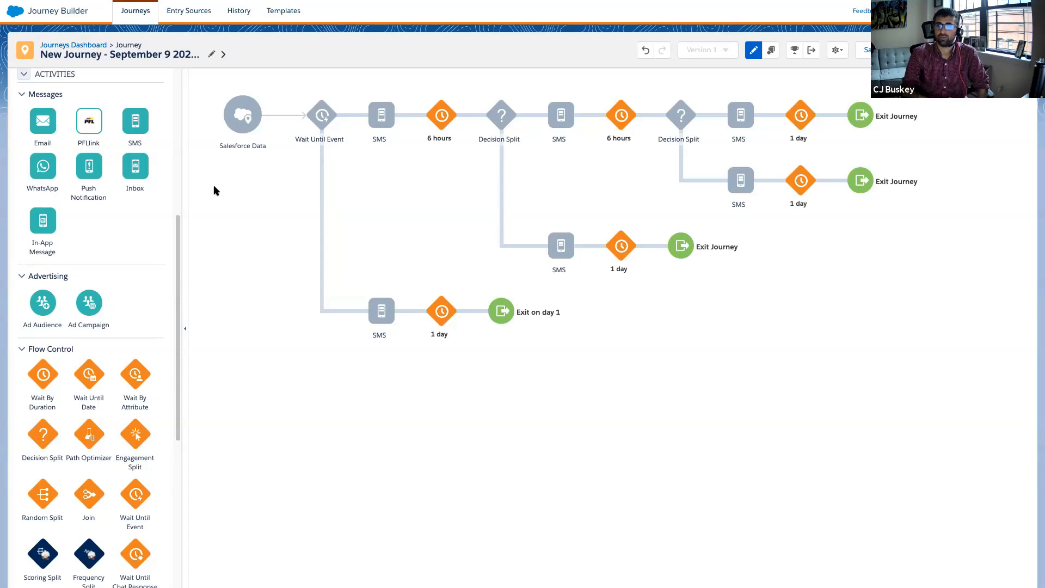
- Dismiss the copied activities clipboard above the entry sources
left_click_drag(181, 233, 190, 94)
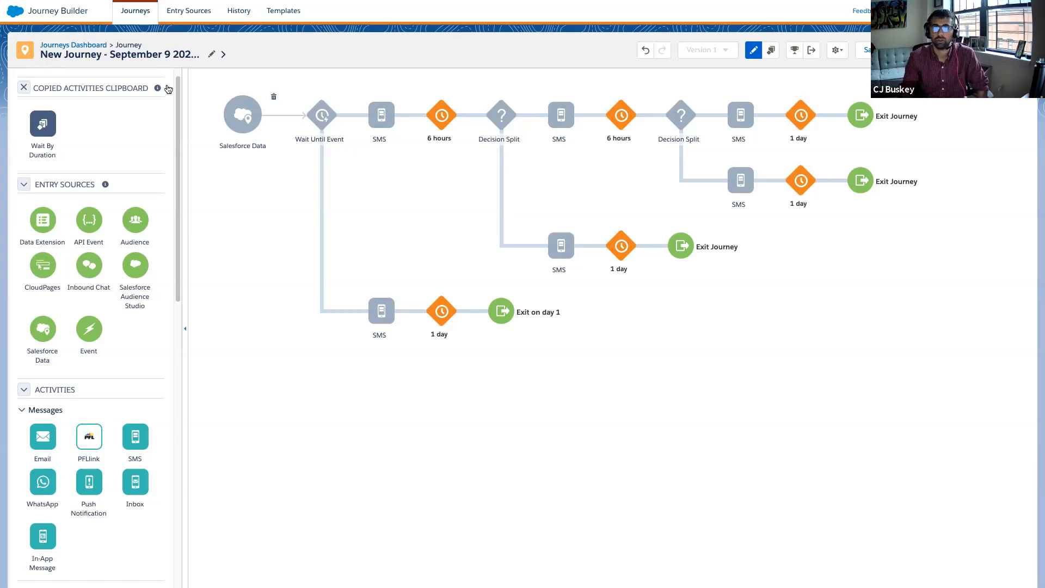
left_click(23, 87)
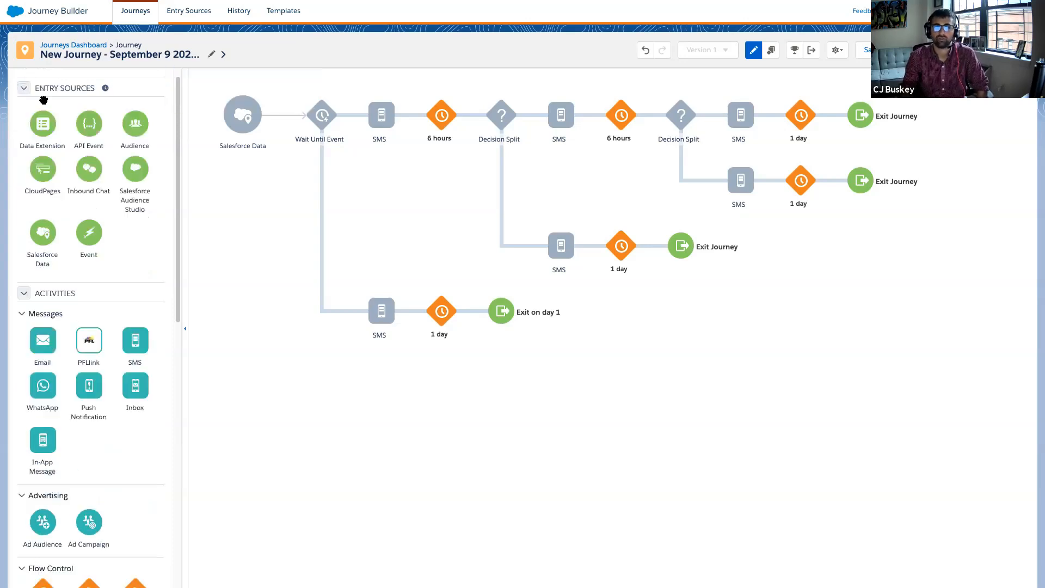
- Rename the journey as Readmission Follow Up Journey
left_click(214, 55)
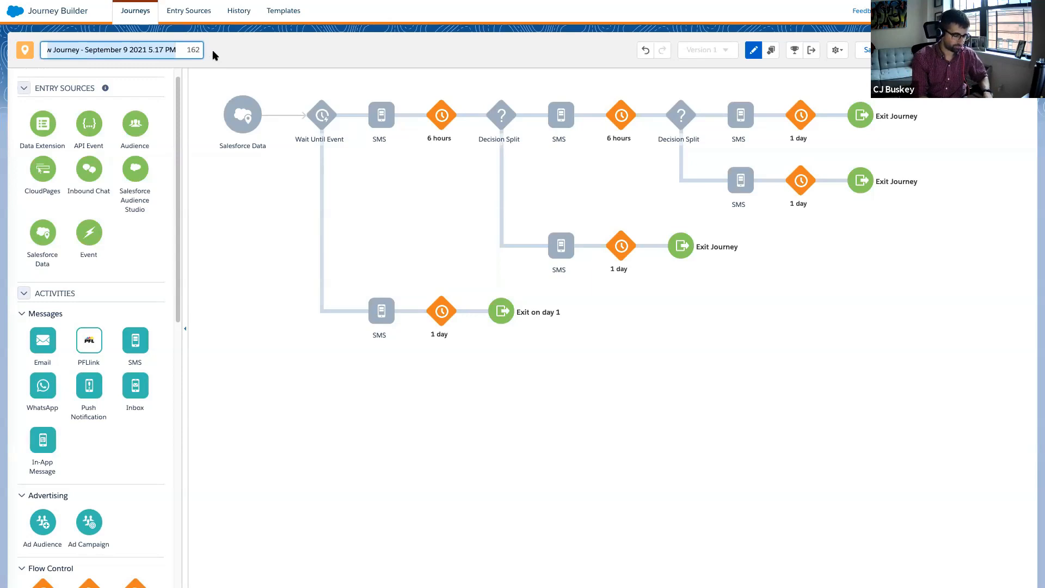
type("Readm")
key("BackSpace")
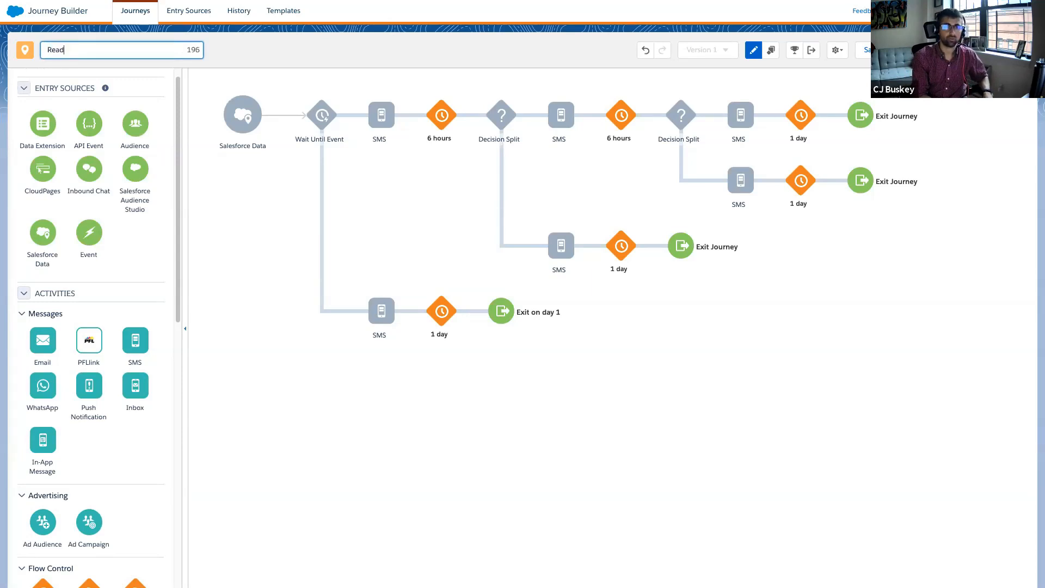
type("mission Fol")
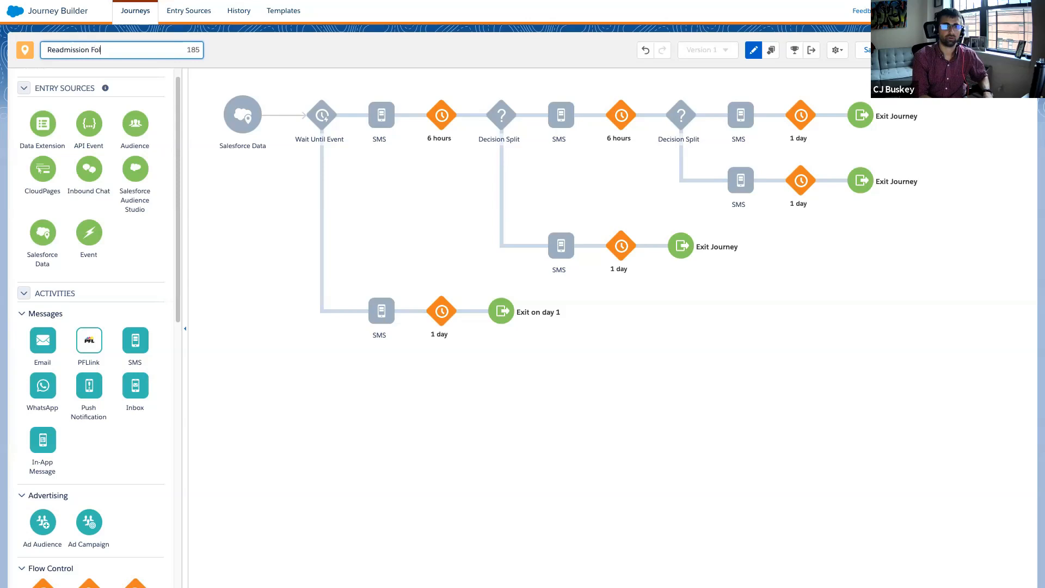
type("low Up Journey")
key("Return")
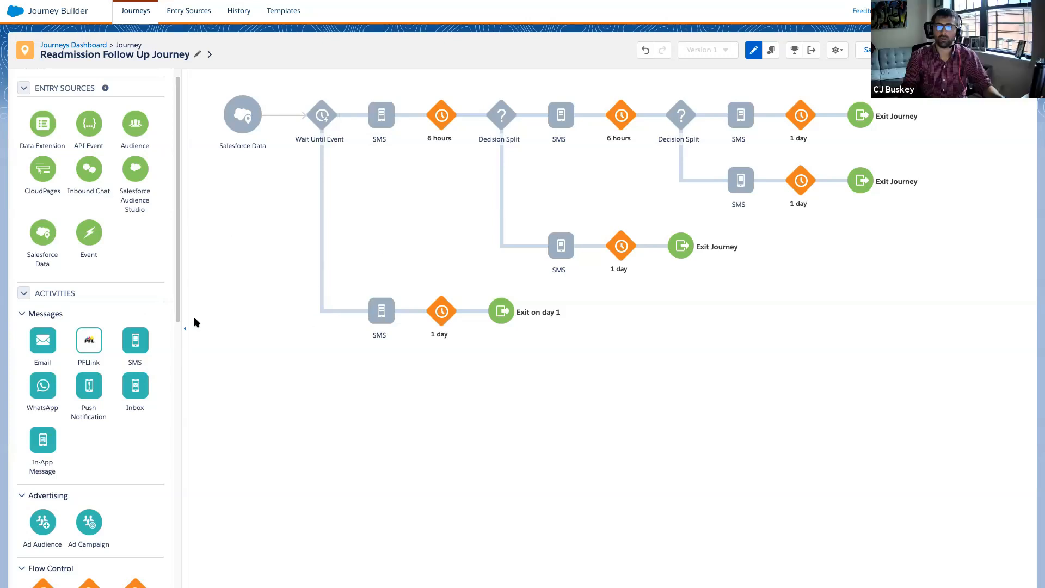
- Review the available entry sources and activities alongside the journey's Salesforce Data entry, Wait Until Event and Decision Split elements
scroll(125, 234, "down", 1)
scroll(124, 234, "down", 3)
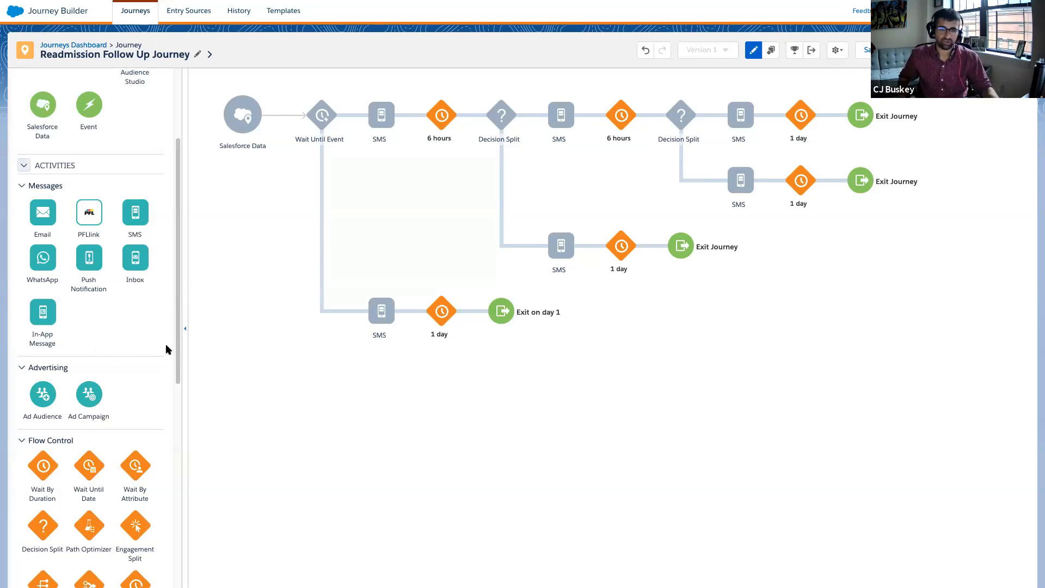
scroll(160, 327, "up", 3)
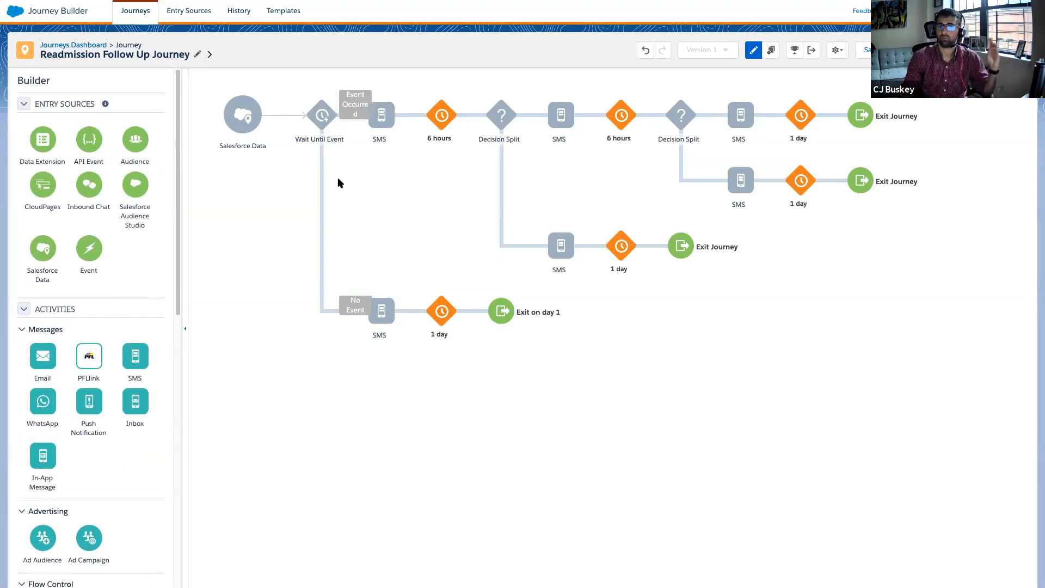
mouse_move(240, 132)
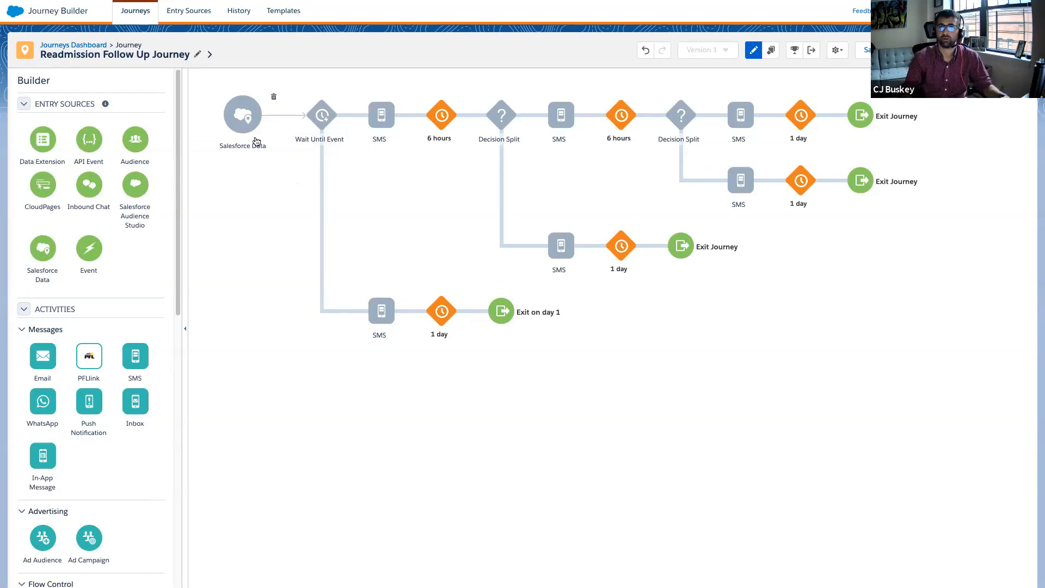
left_click_drag(39, 254, 55, 240)
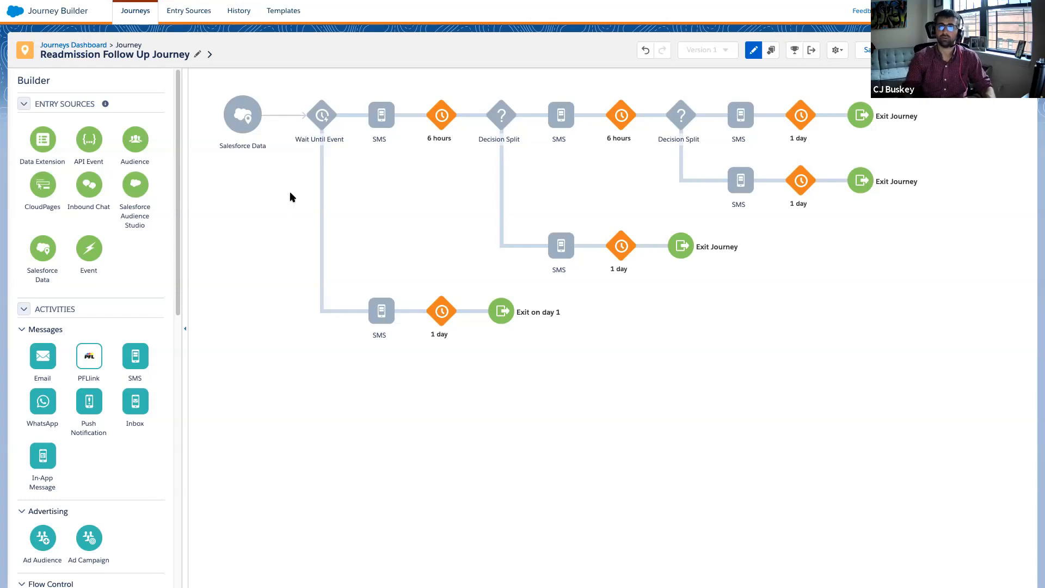
scroll(109, 294, "down", 6)
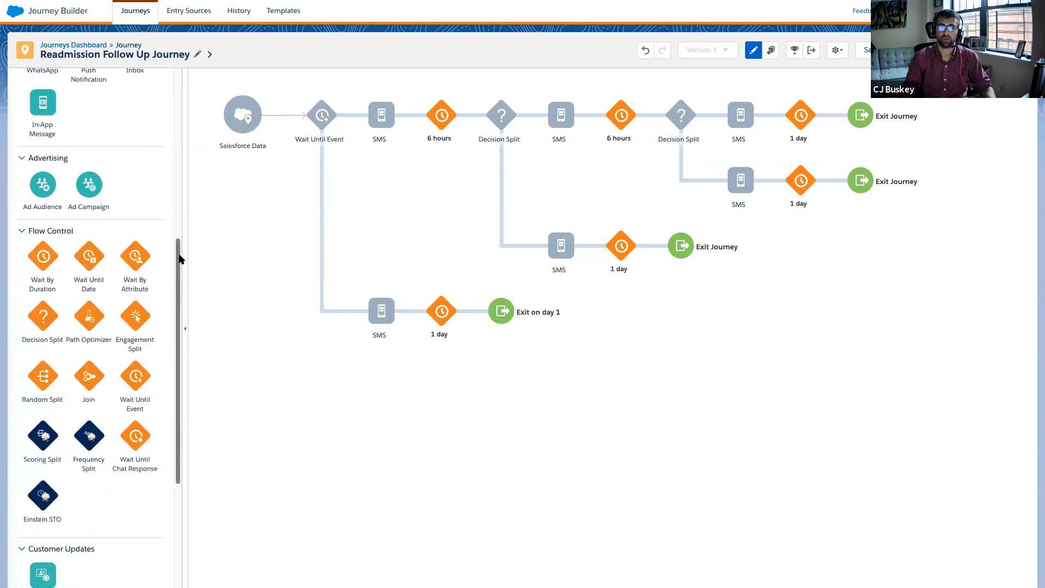
scroll(179, 280, "down", 1)
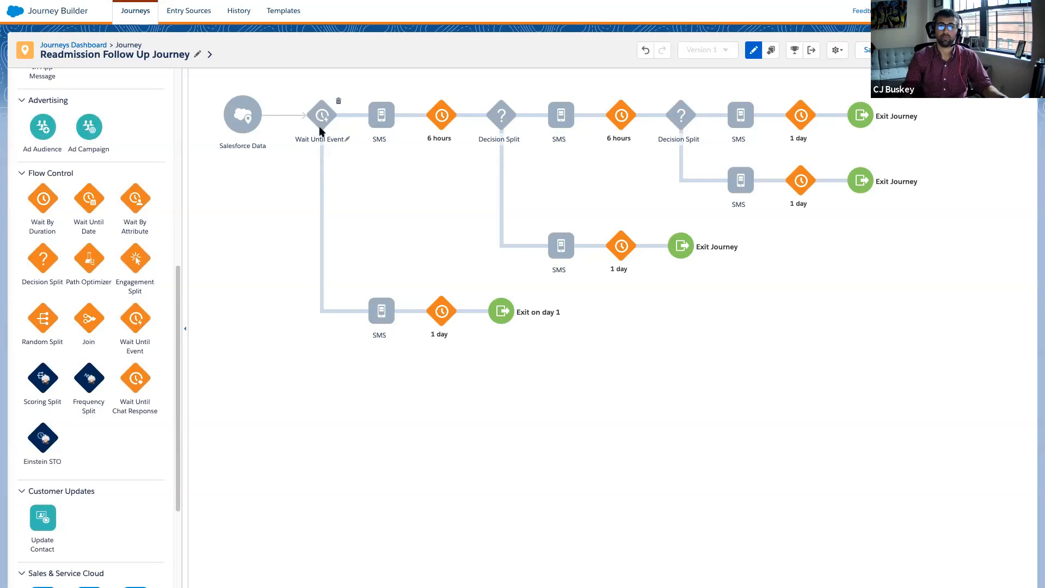
scroll(130, 201, "up", 1)
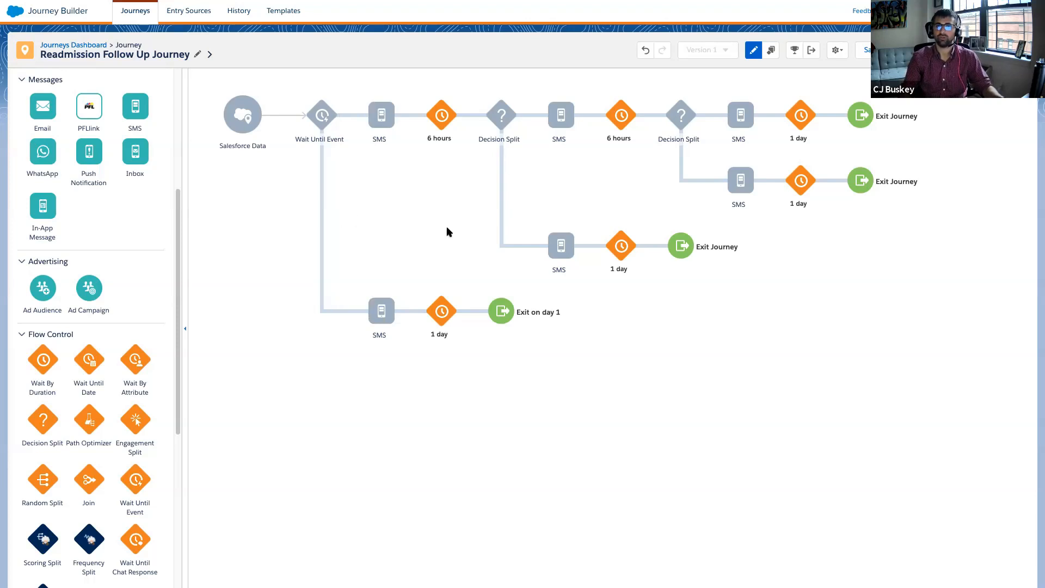
mouse_move(690, 116)
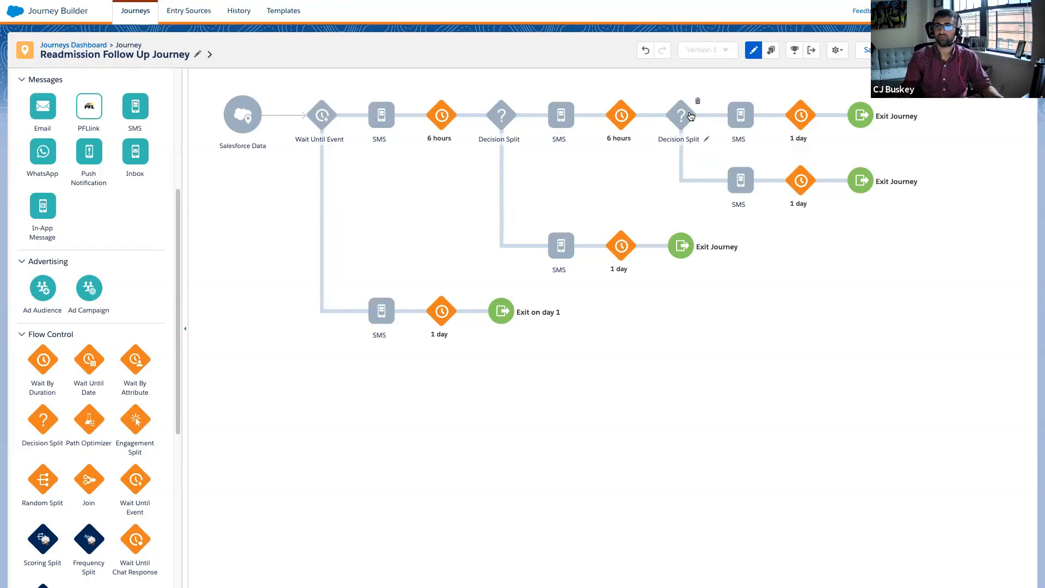
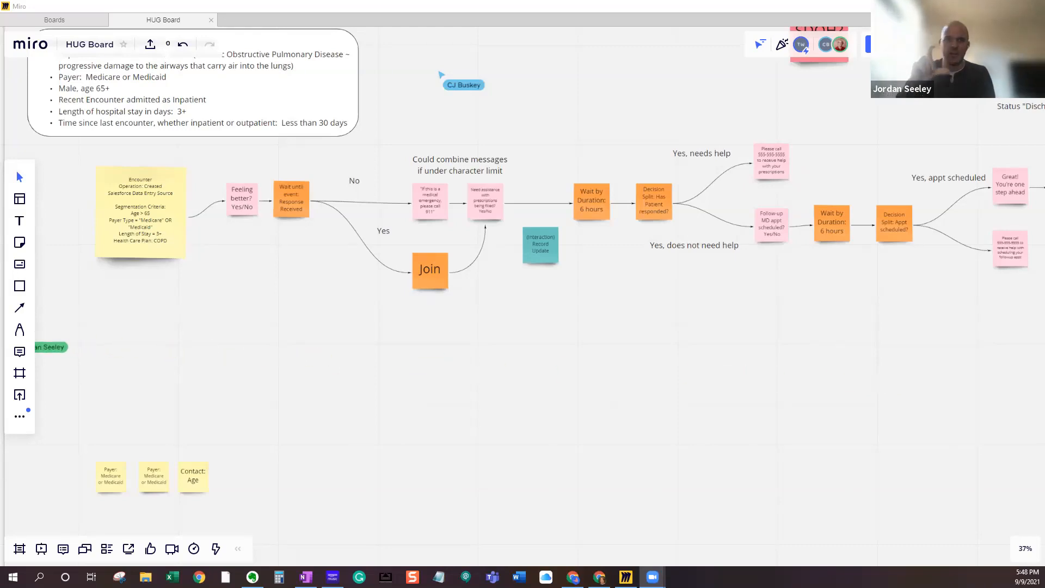
- Examine the Journey Builder canvas activities palette alongside the patient journey flow on the HUG Board, from the encounter entry to the first decision split
left_click_drag(217, 346, 532, 313)
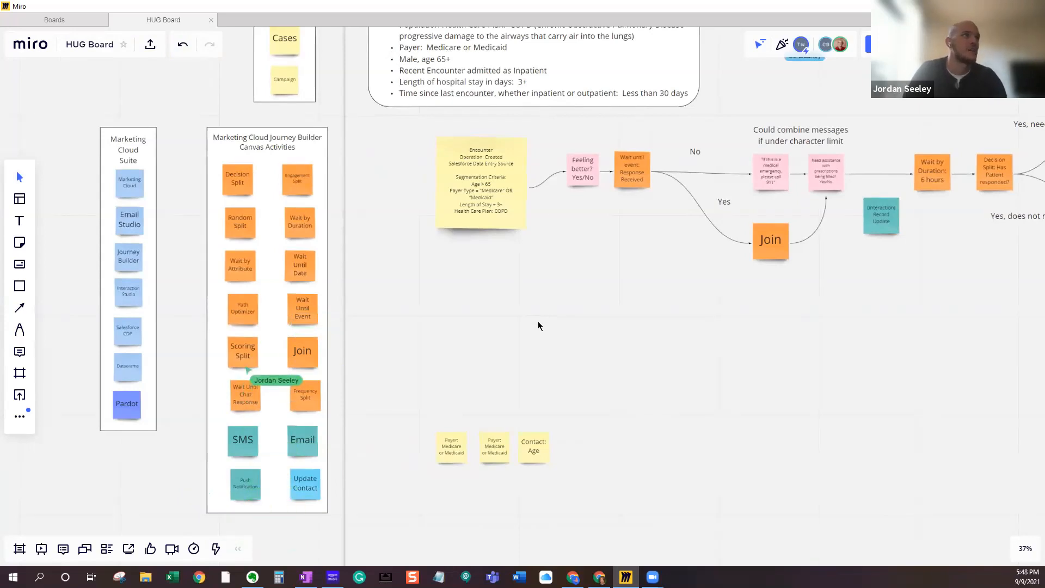
scroll(538, 325, "down", 2)
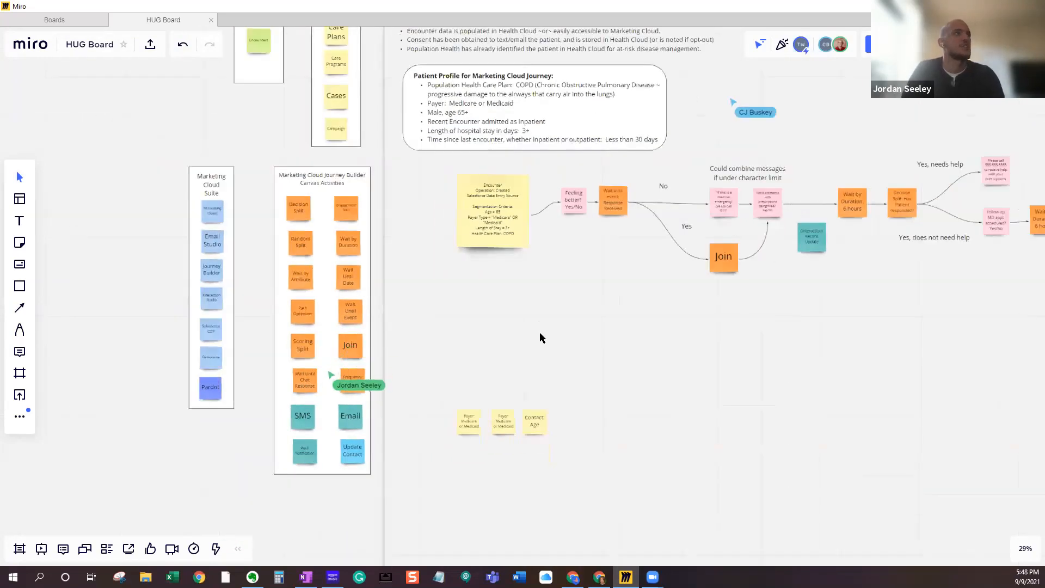
left_click_drag(538, 345, 520, 266)
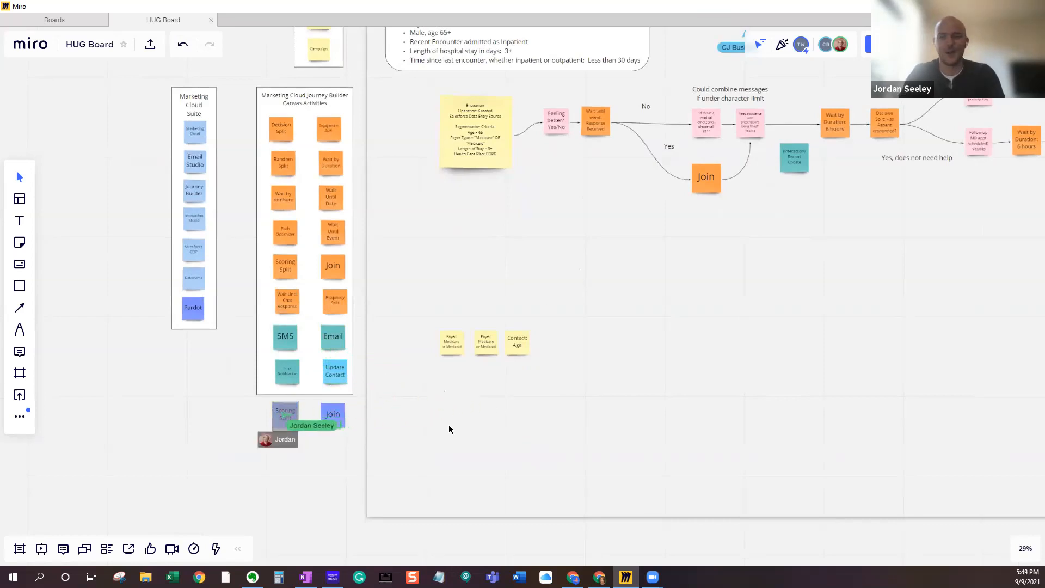
scroll(449, 429, "up", 1)
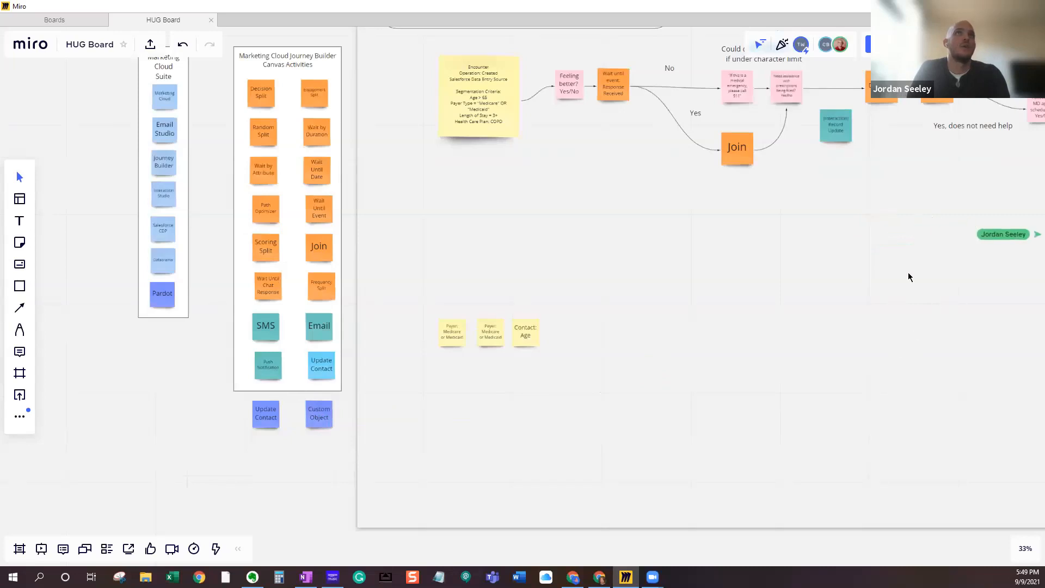
scroll(831, 286, "down", 2)
left_click_drag(882, 301, 609, 303)
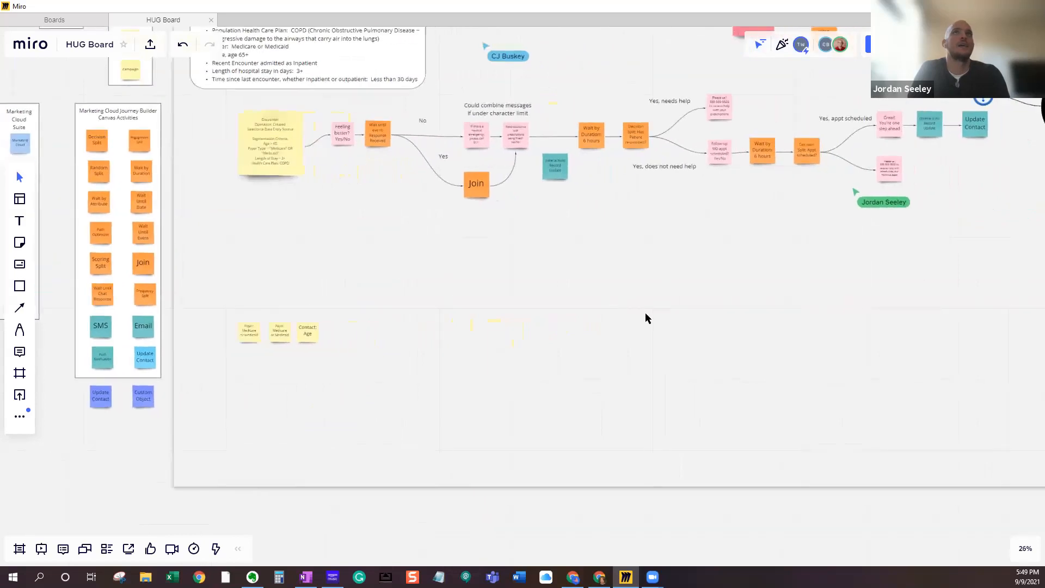
scroll(713, 309, "down", 2)
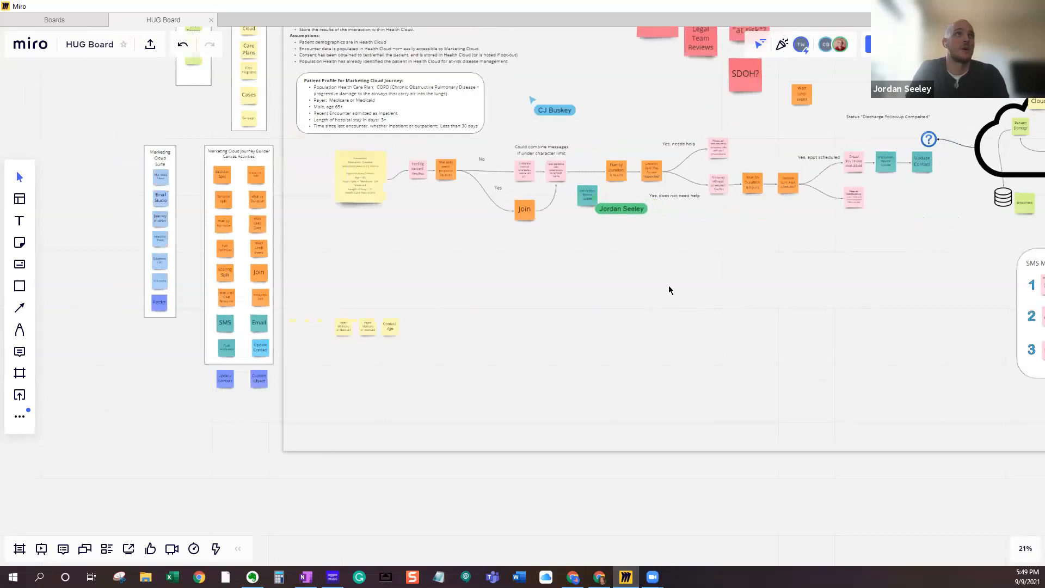
scroll(669, 289, "up", 2)
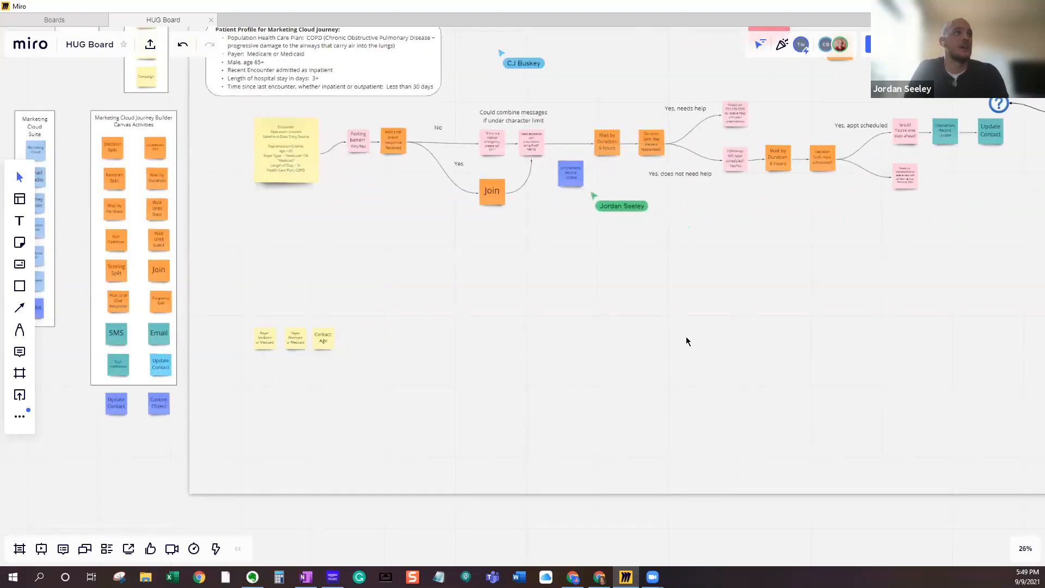
scroll(685, 341, "up", 2)
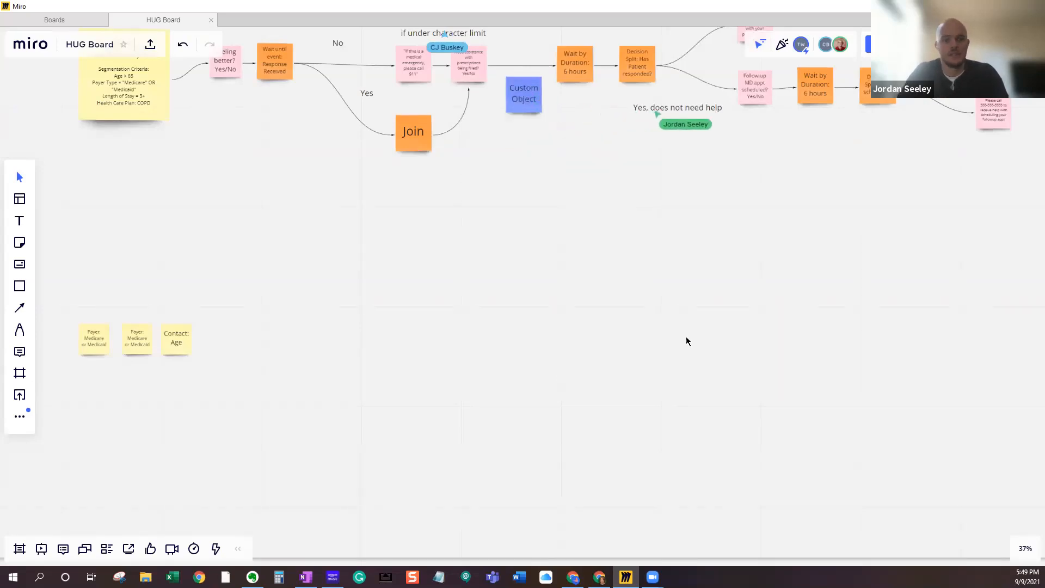
- Review the Custom Object interaction notes and the journey's final path from the appointment decision split to the record and contact updates
left_click_drag(746, 249, 723, 366)
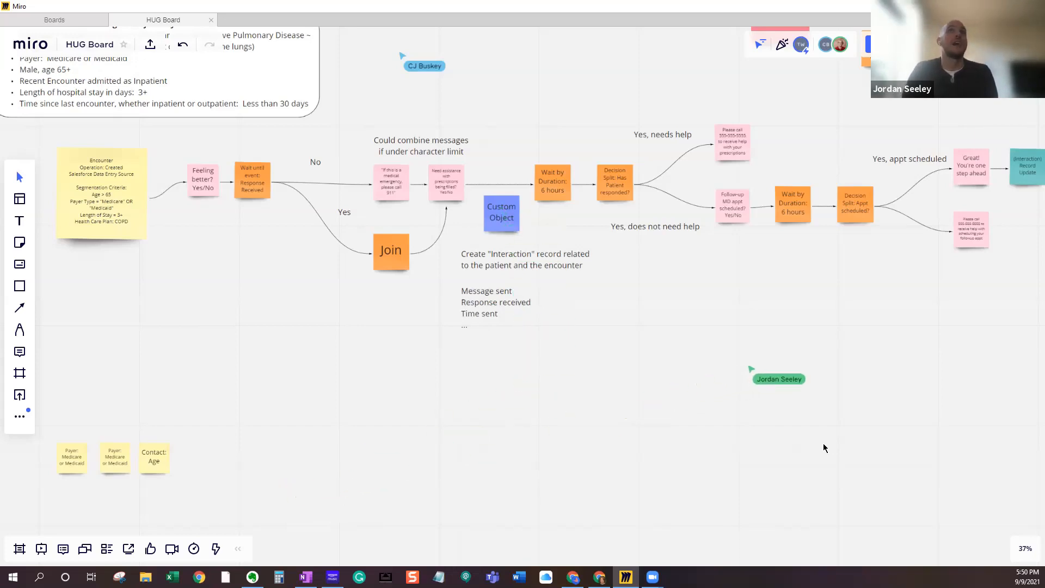
left_click_drag(892, 413, 865, 414)
scroll(865, 413, "down", 1)
left_click_drag(705, 393, 643, 397)
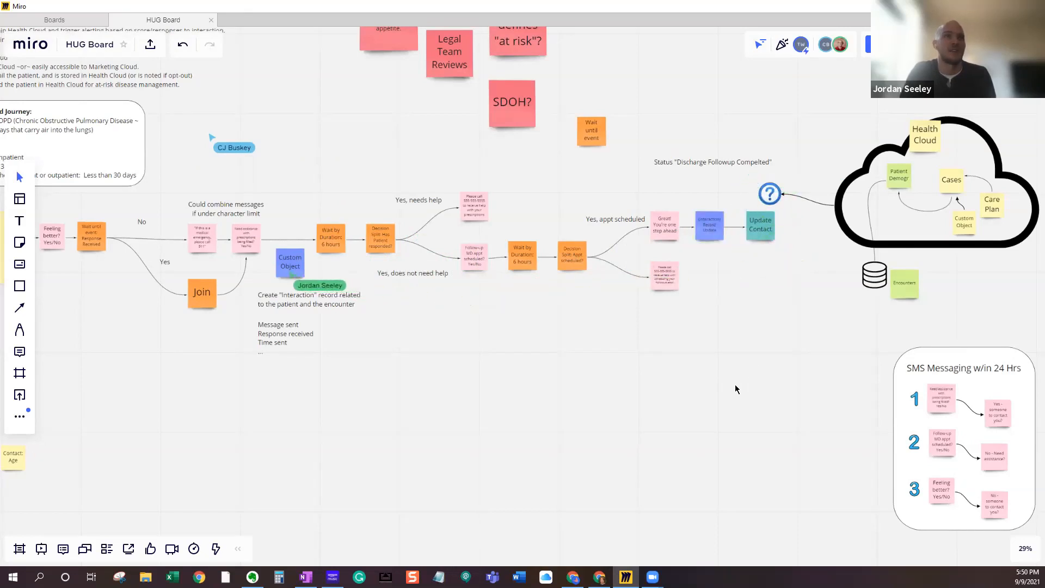
scroll(736, 389, "up", 3)
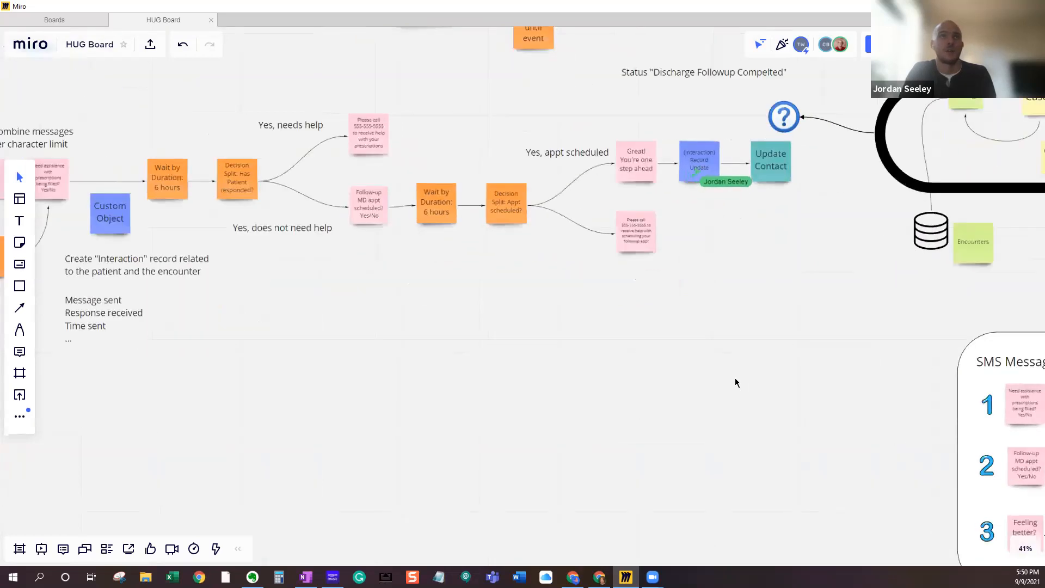